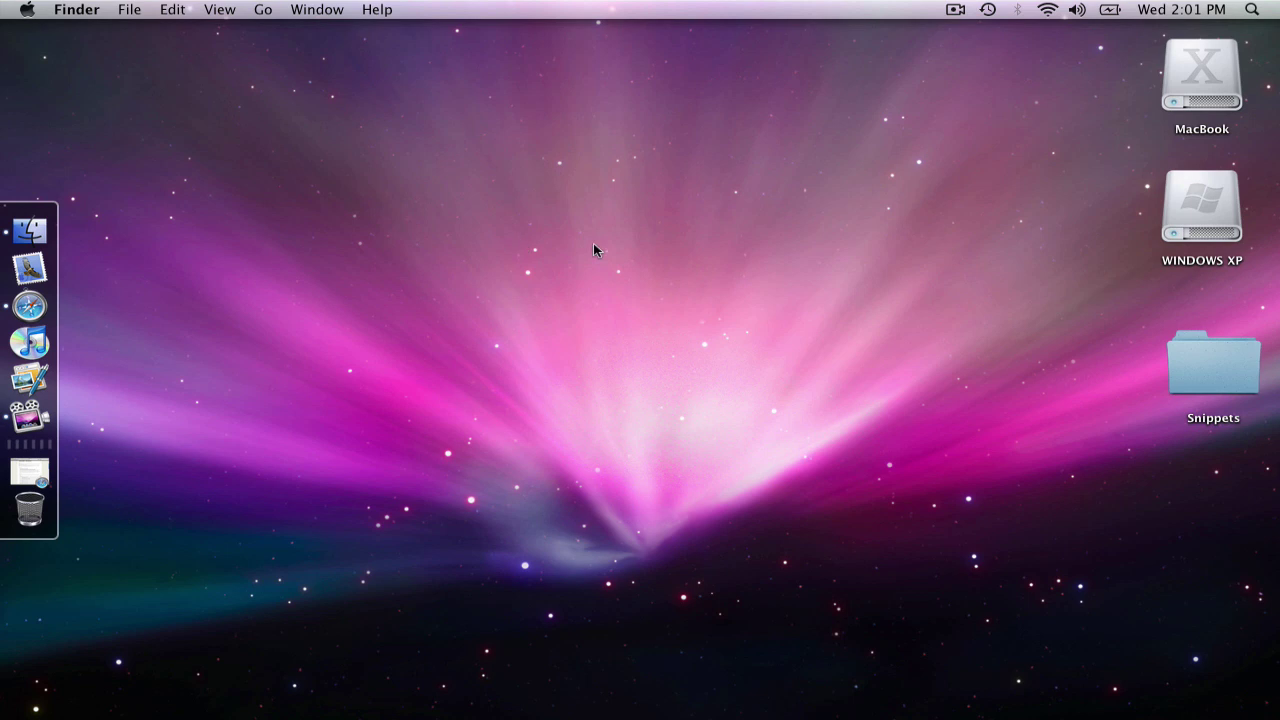
Open the desktop Snippets folder and scroll down to the loremipsum snippet files
double_click(1212, 362)
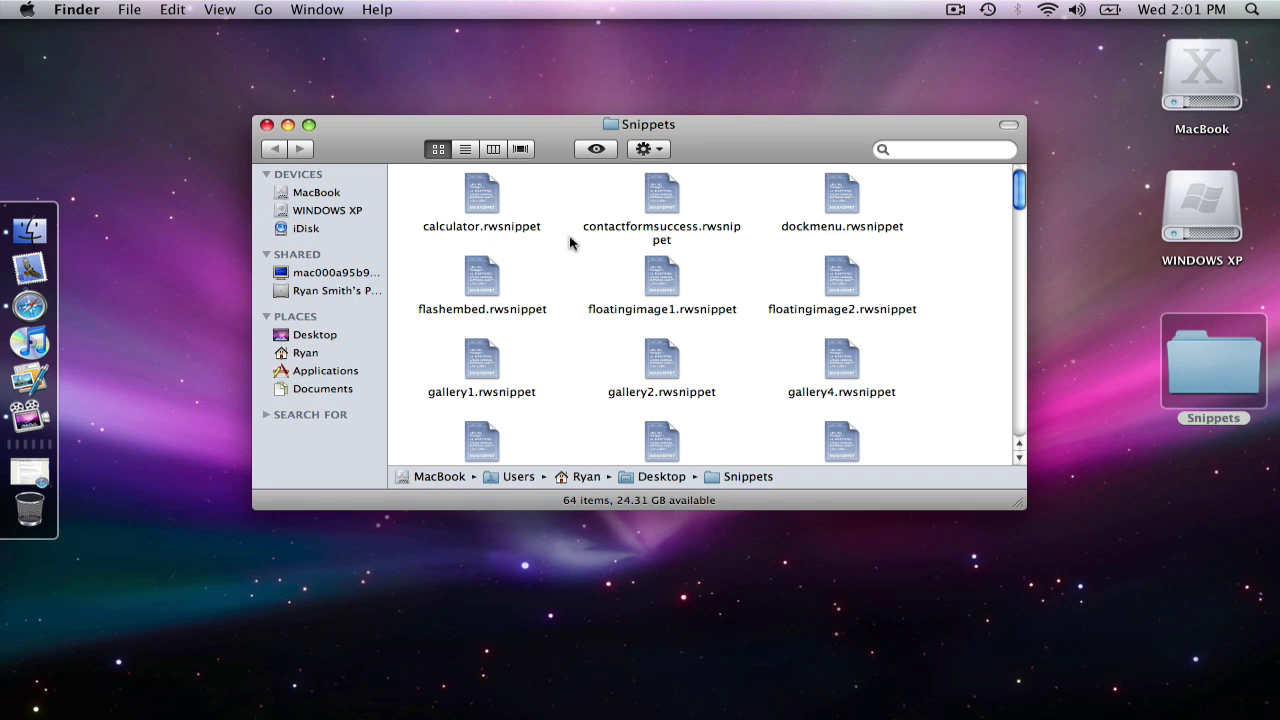
scroll(565, 243, down, 3)
scroll(570, 243, down, 2)
scroll(570, 243, down, 2)
scroll(570, 243, down, 1)
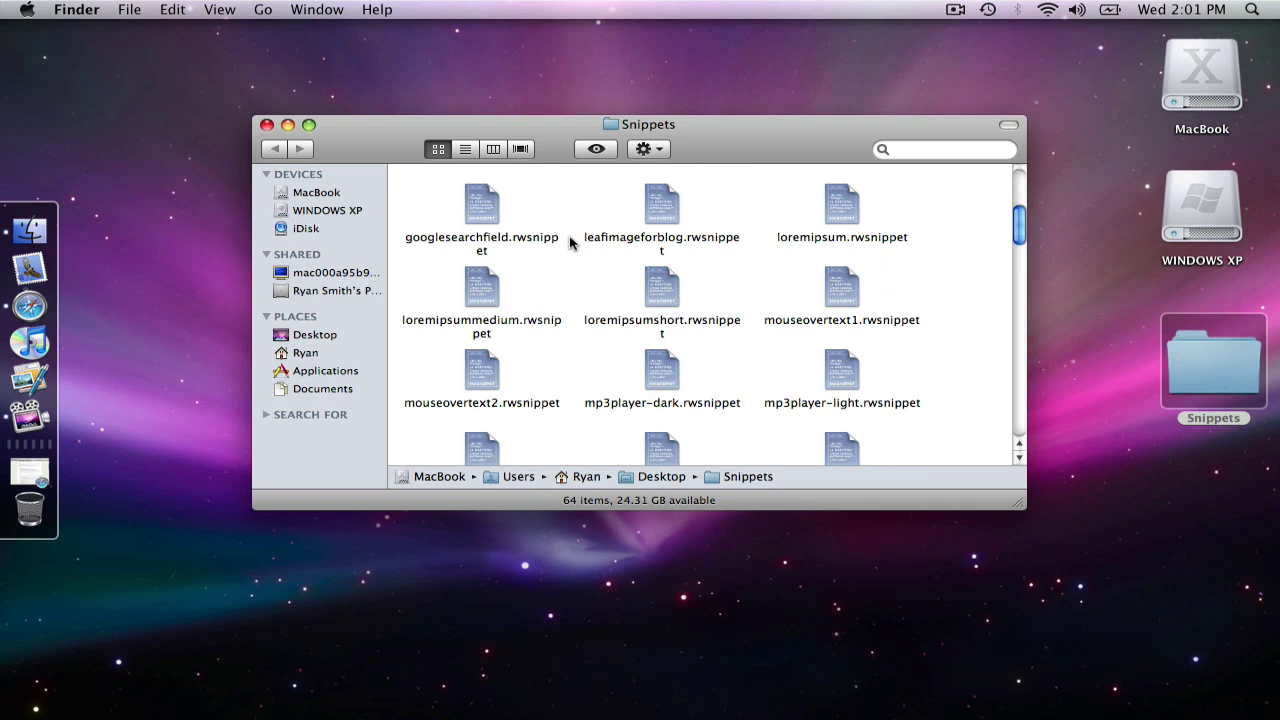
Install loremipsummedium.rwsnippet, start a new blank project and show the Snippets library
double_click(482, 286)
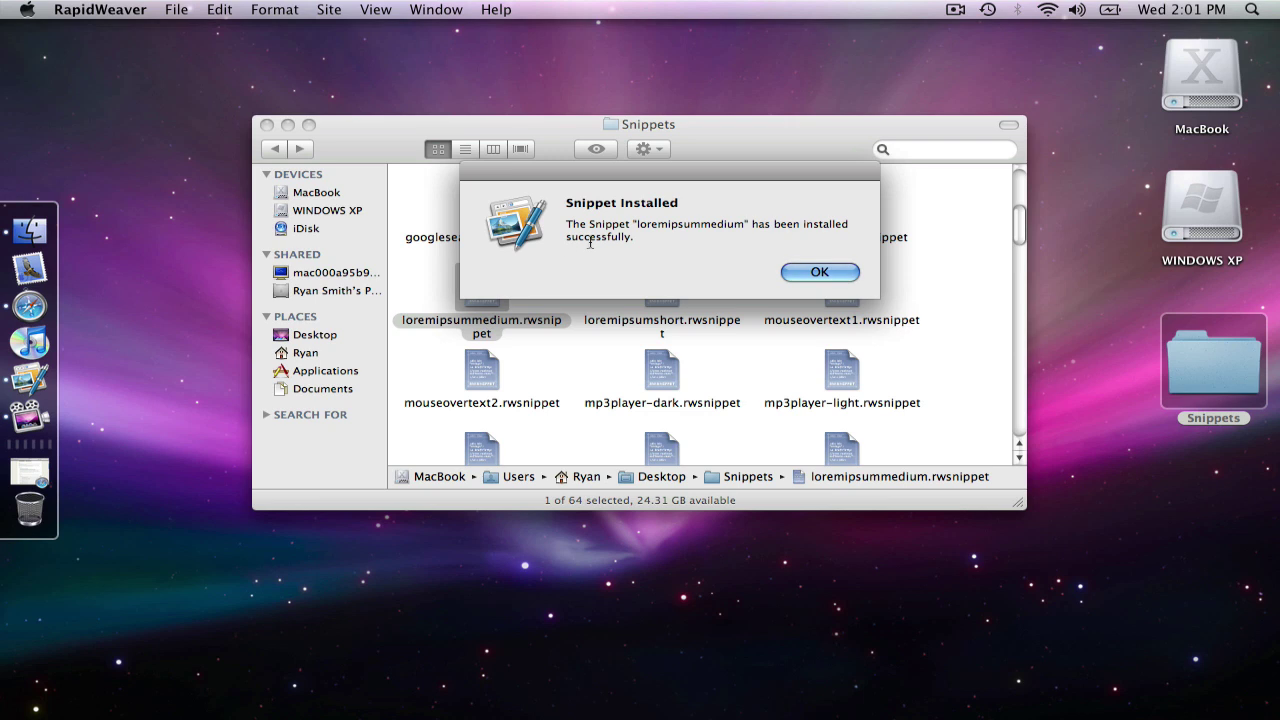
click(800, 274)
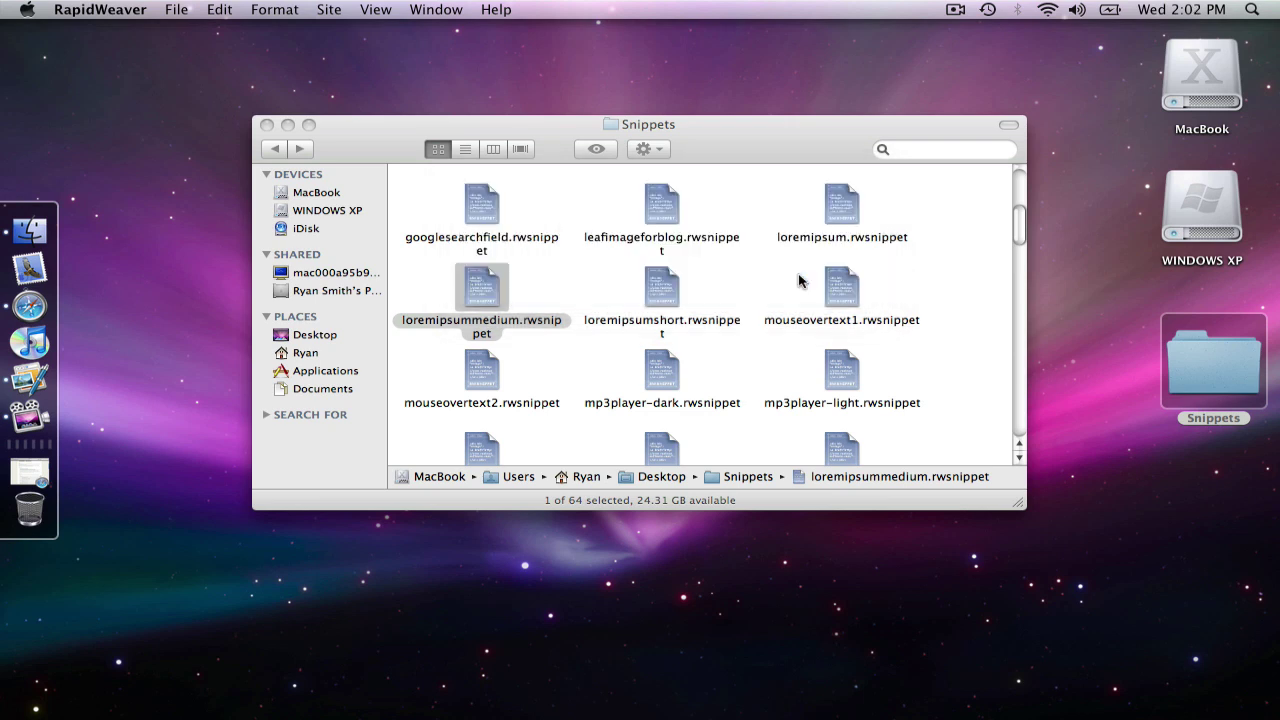
click(178, 10)
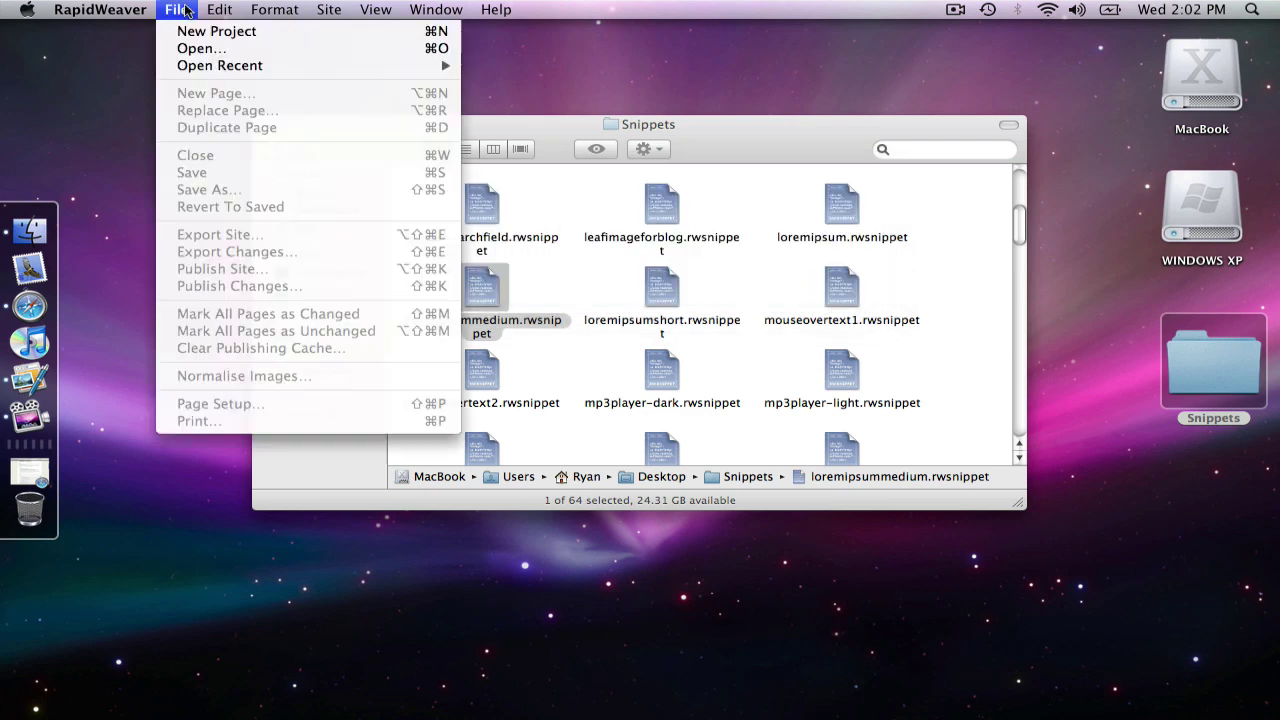
click(185, 31)
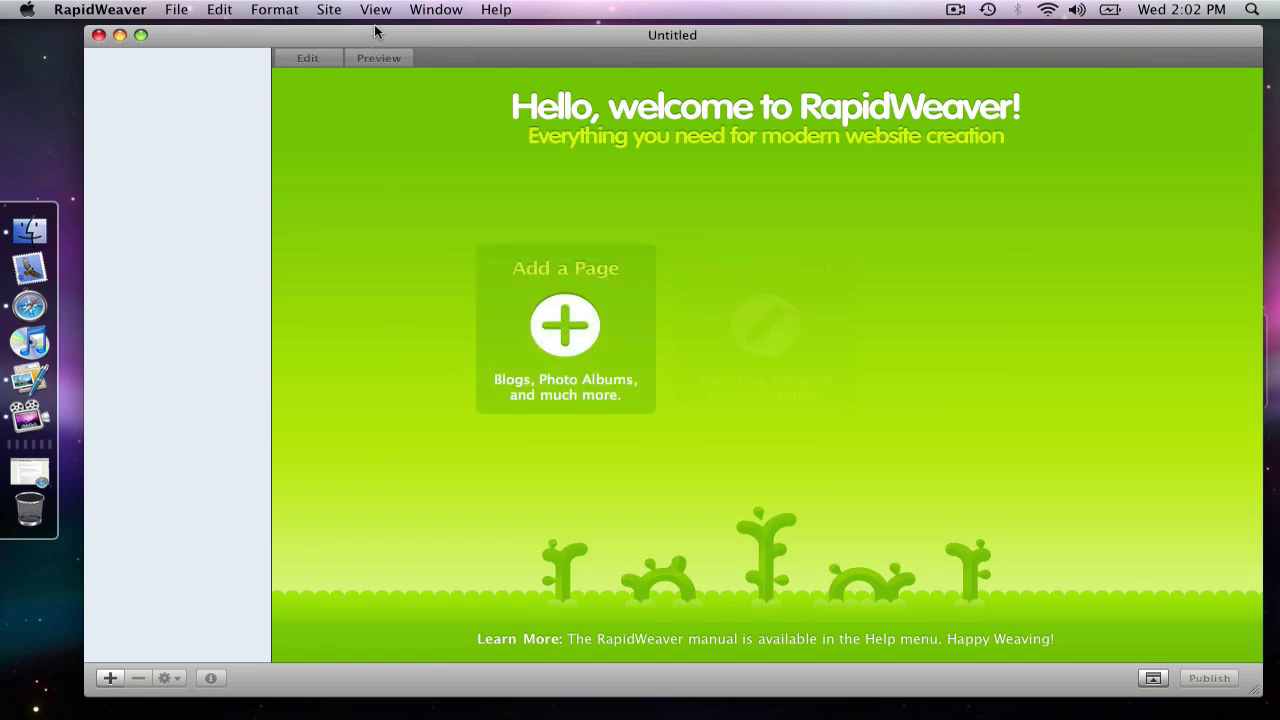
click(376, 10)
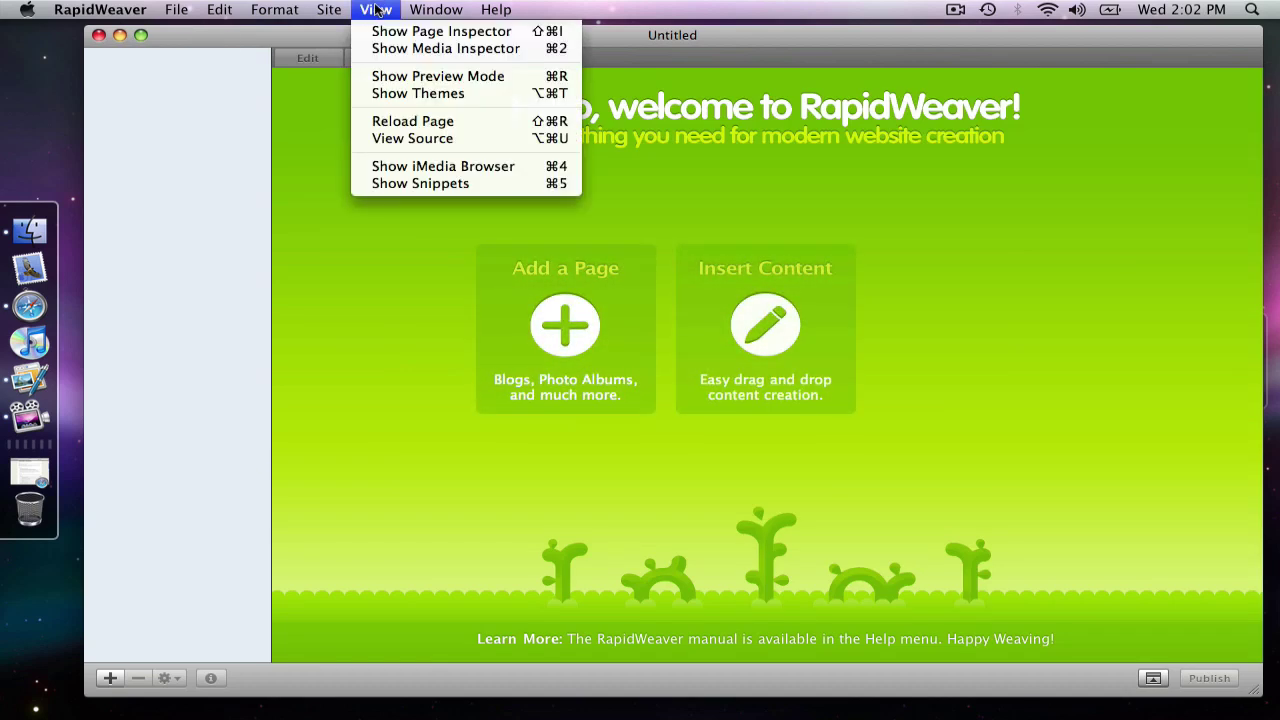
click(397, 186)
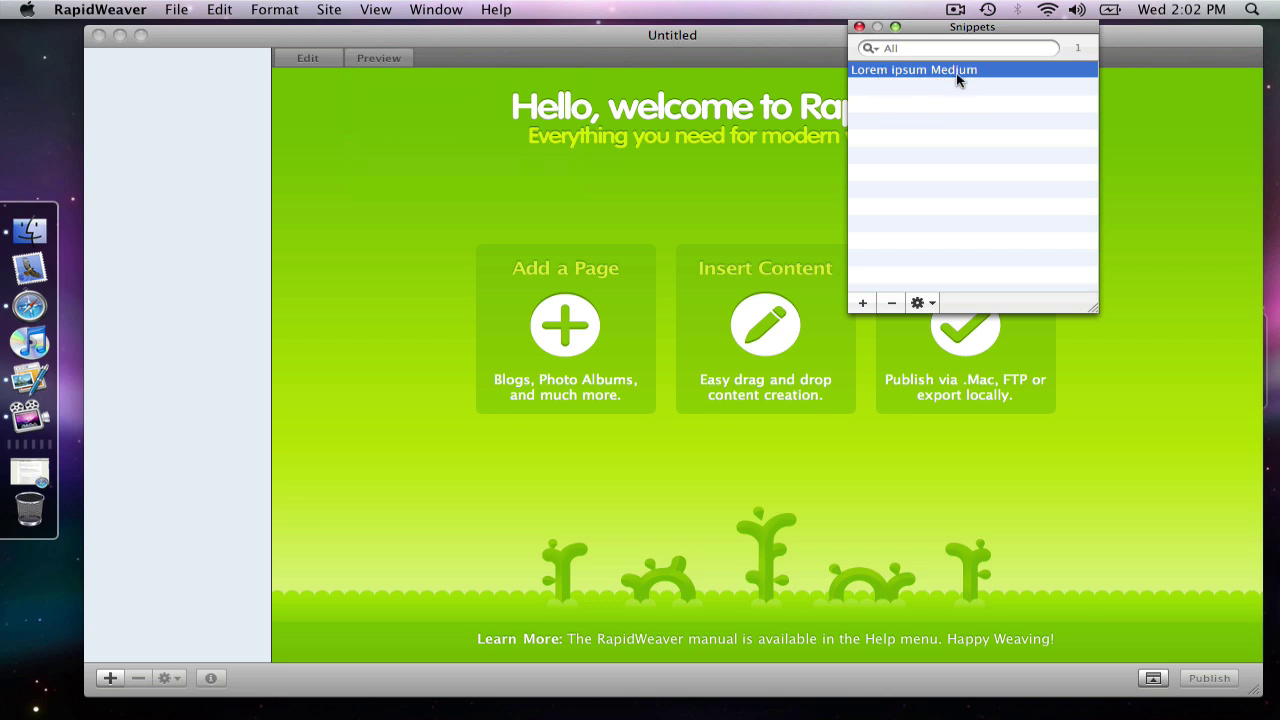
Open the Lorem ipsum Medium snippet's edit sheet and scroll through its code
double_click(905, 72)
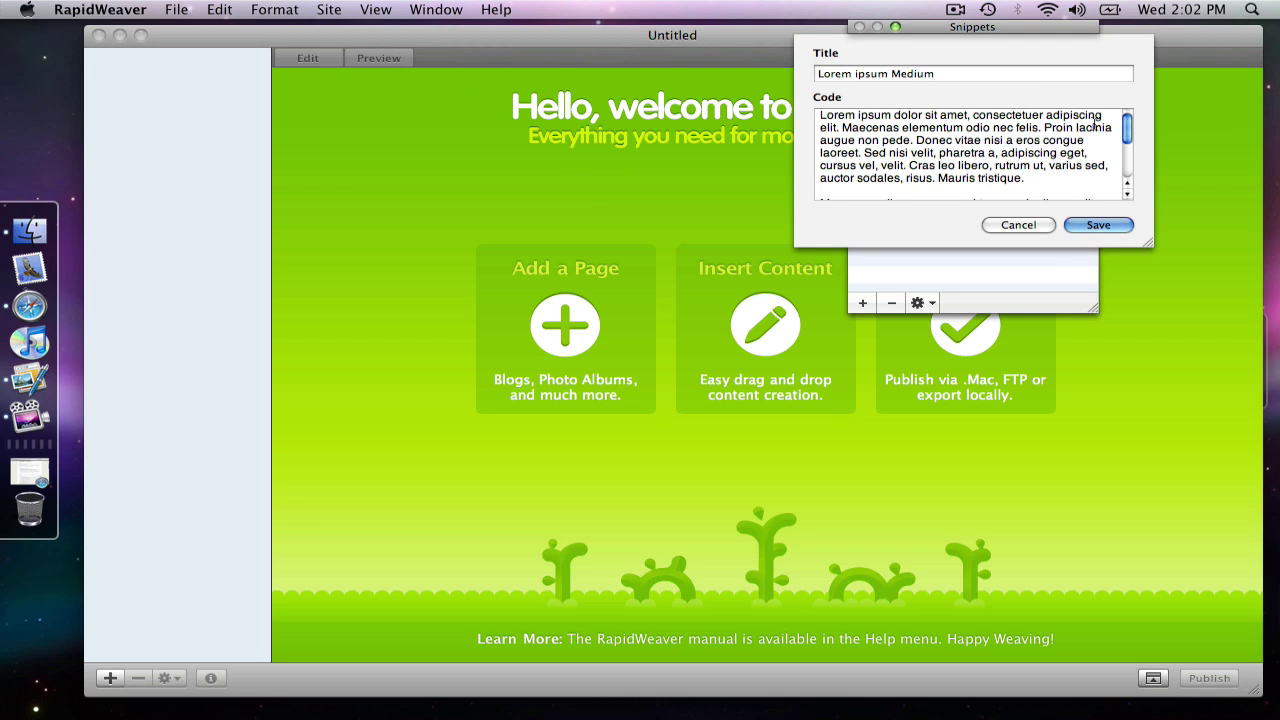
mouse_move(1126, 128)
mouse_down()
mouse_move(1126, 140)
mouse_move(1126, 122)
mouse_up()
scroll(830, 120, down, 2)
scroll(832, 125, down, 3)
scroll(835, 125, up, 5)
Cancel the snippet edit sheet and add a new Styled Text page
click(1020, 225)
click(110, 678)
click(490, 258)
click(853, 410)
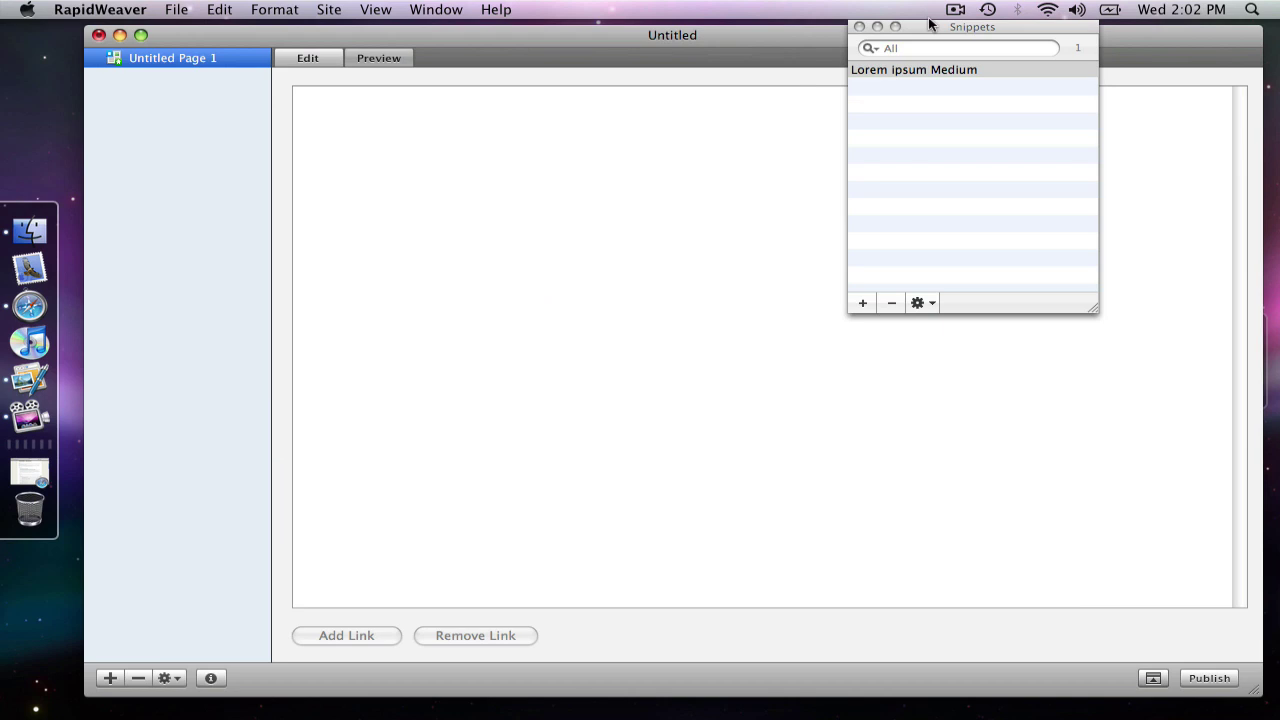
Drag the Lorem ipsum Medium snippet into the page body and preview the page
click(930, 27)
drag(930, 27, 1045, 42)
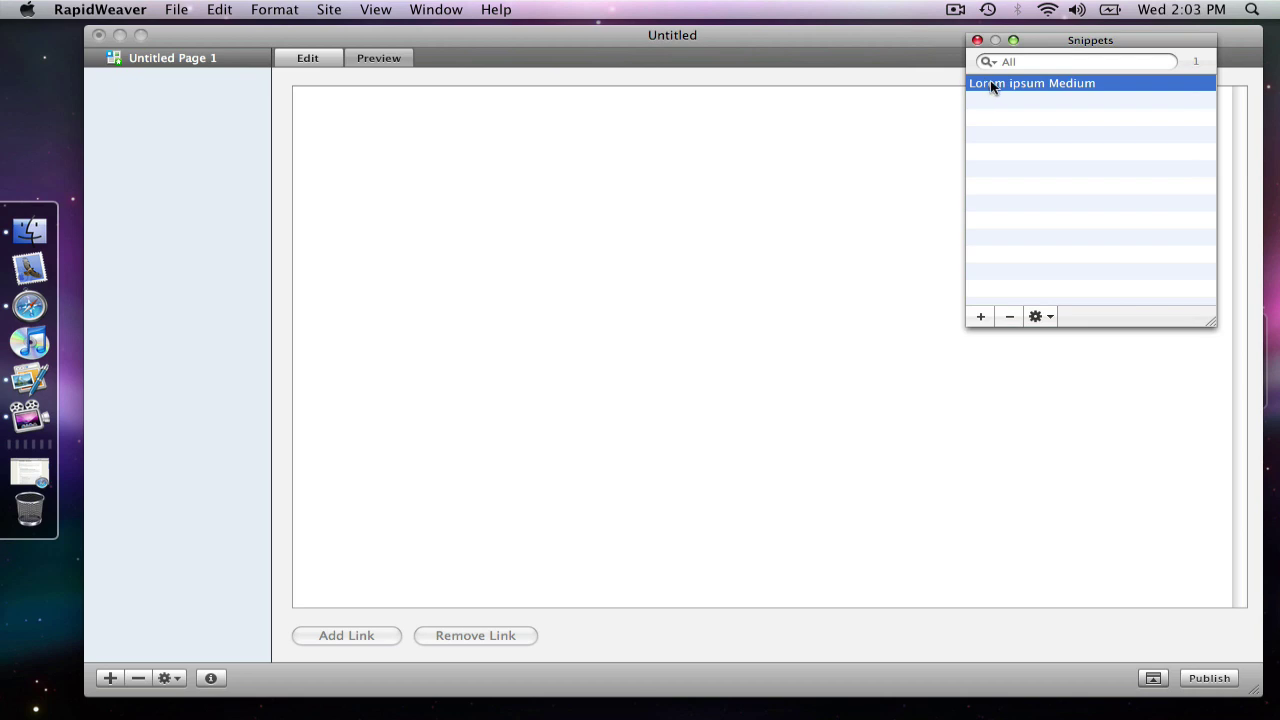
drag(990, 84, 427, 115)
drag(427, 114, 427, 114)
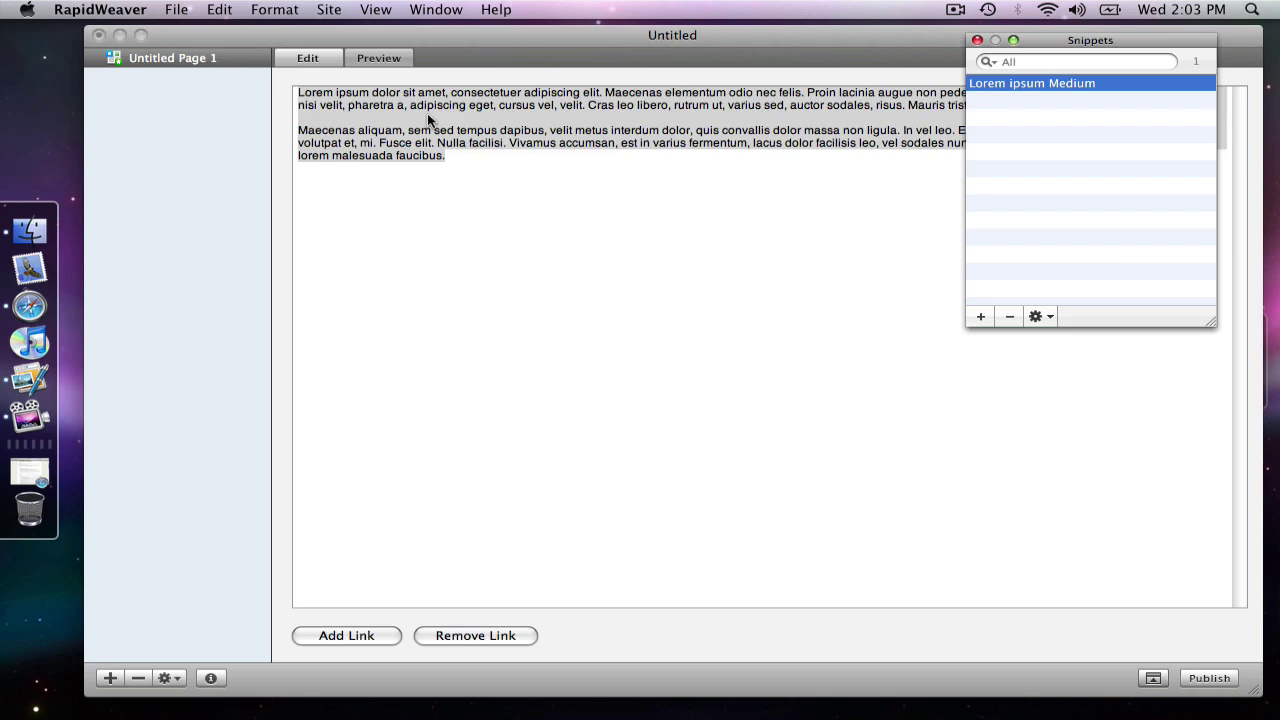
click(494, 217)
click(456, 172)
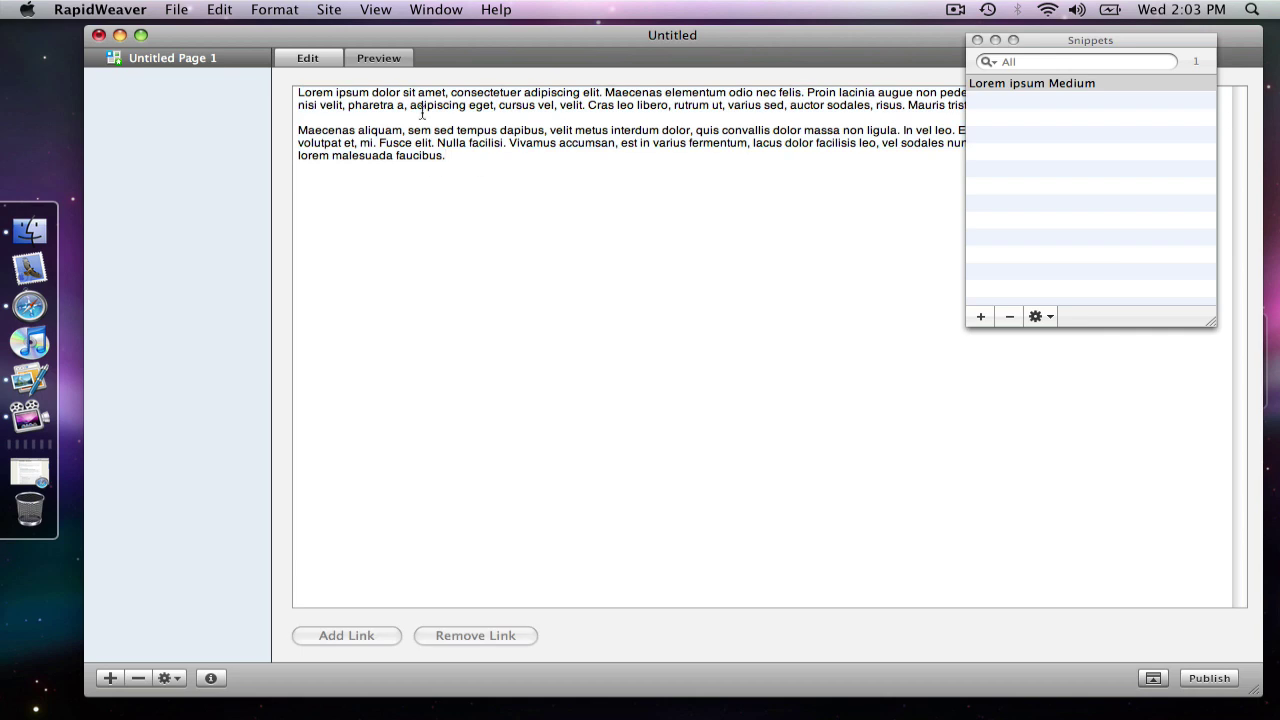
click(379, 57)
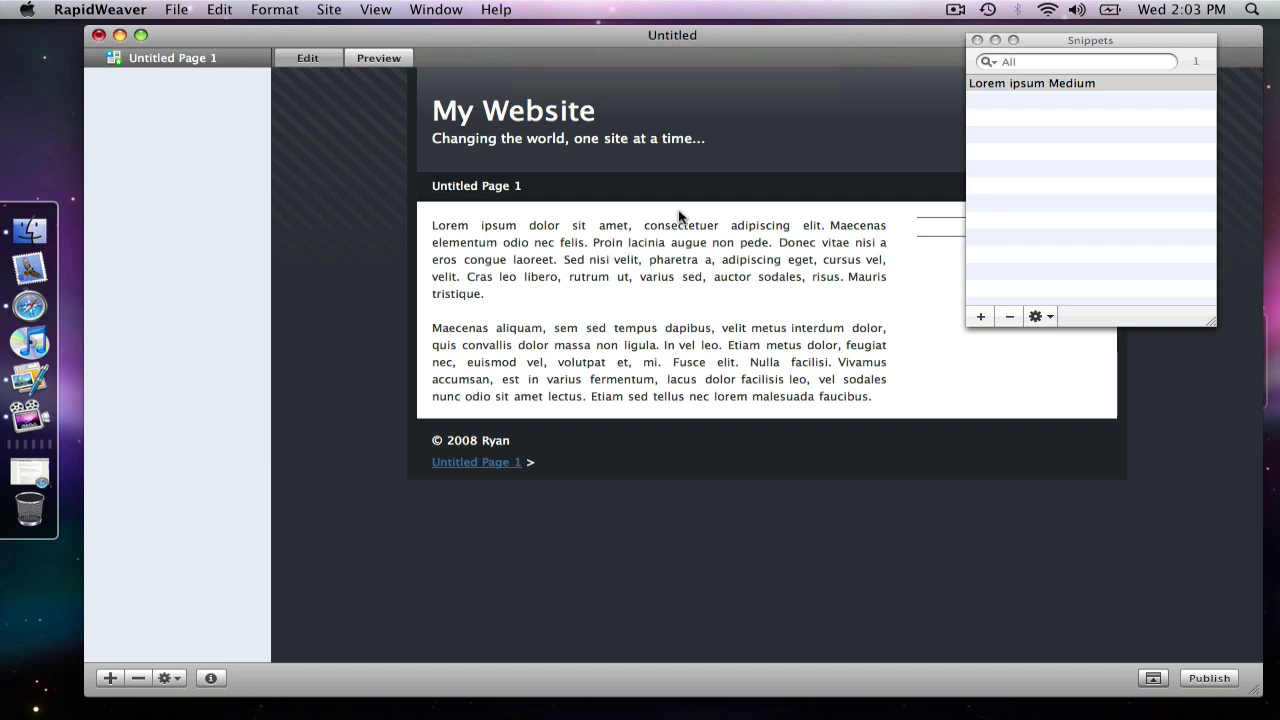
Close the snippets library and the project without saving
click(977, 40)
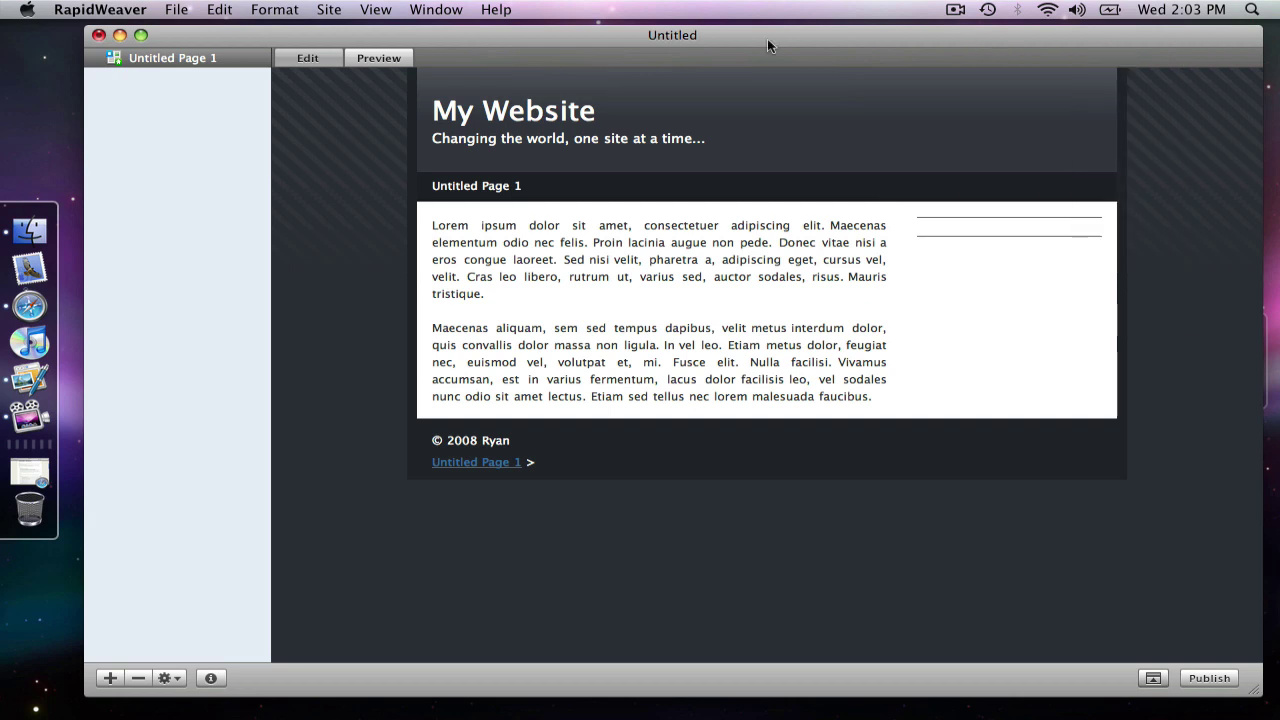
click(99, 35)
click(603, 128)
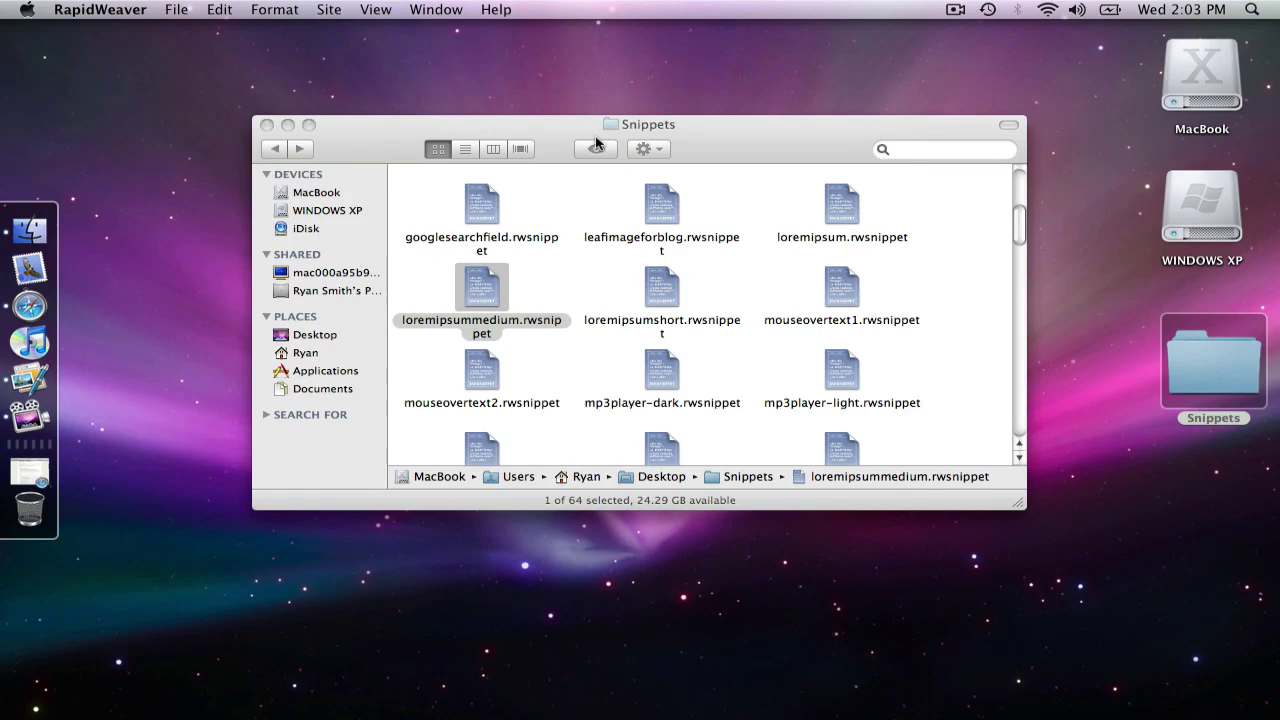
click(549, 198)
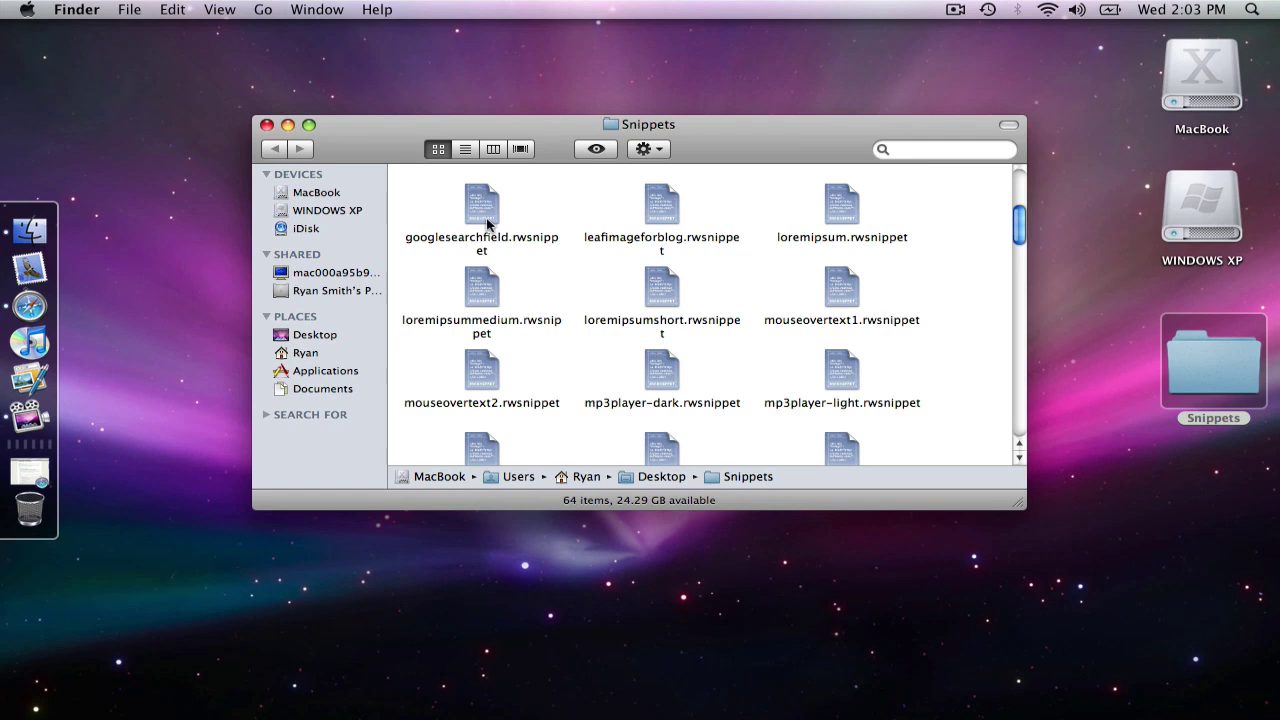
Navigate from the home folder into Library > Application Support > RapidWeaver
click(281, 356)
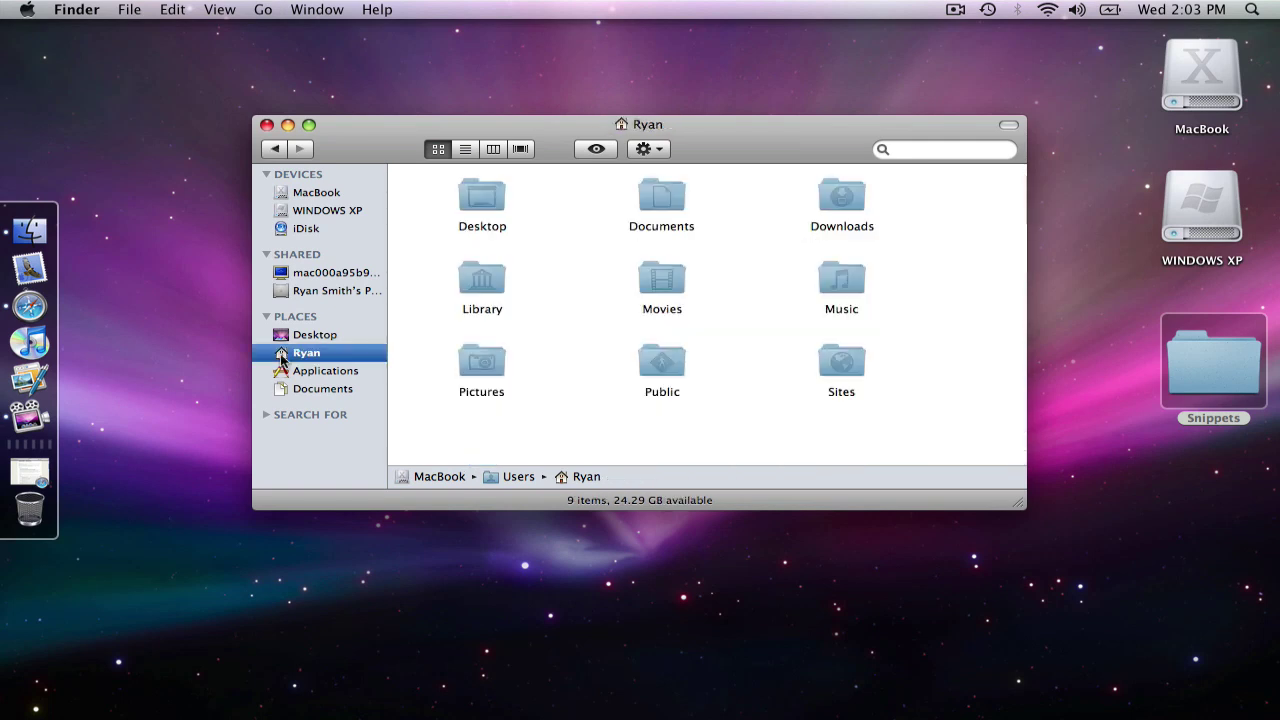
double_click(480, 277)
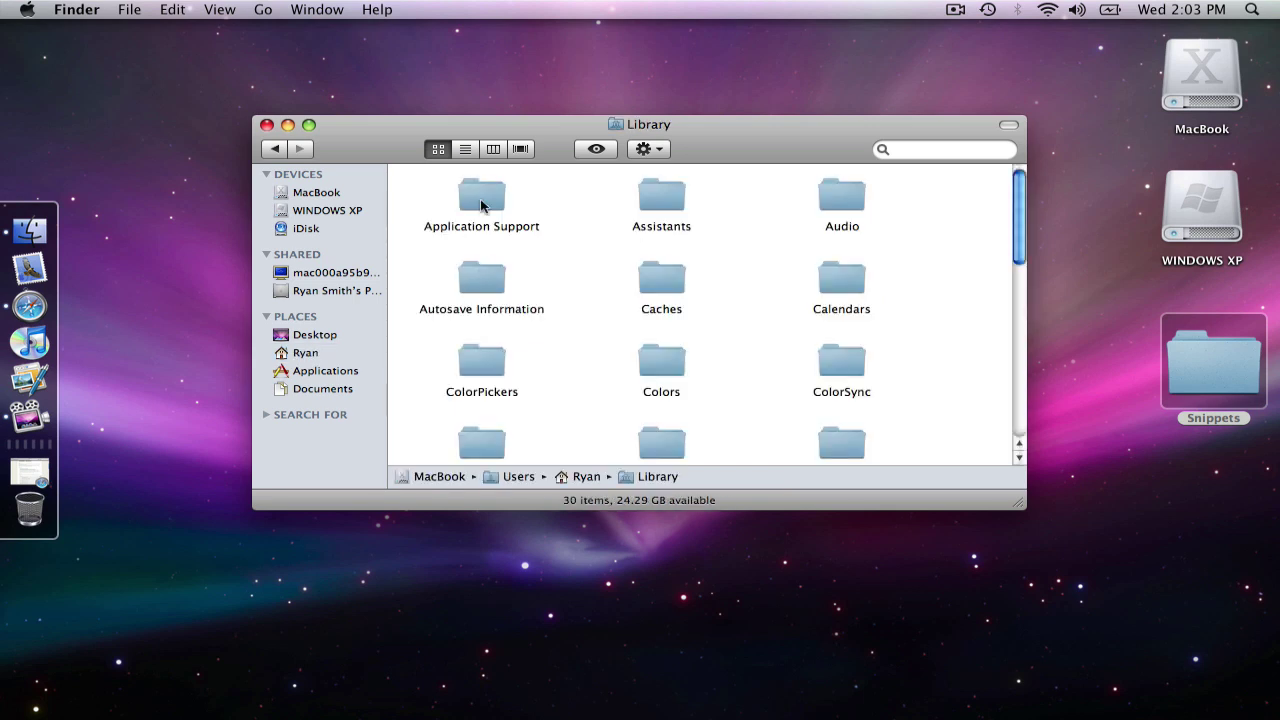
double_click(481, 206)
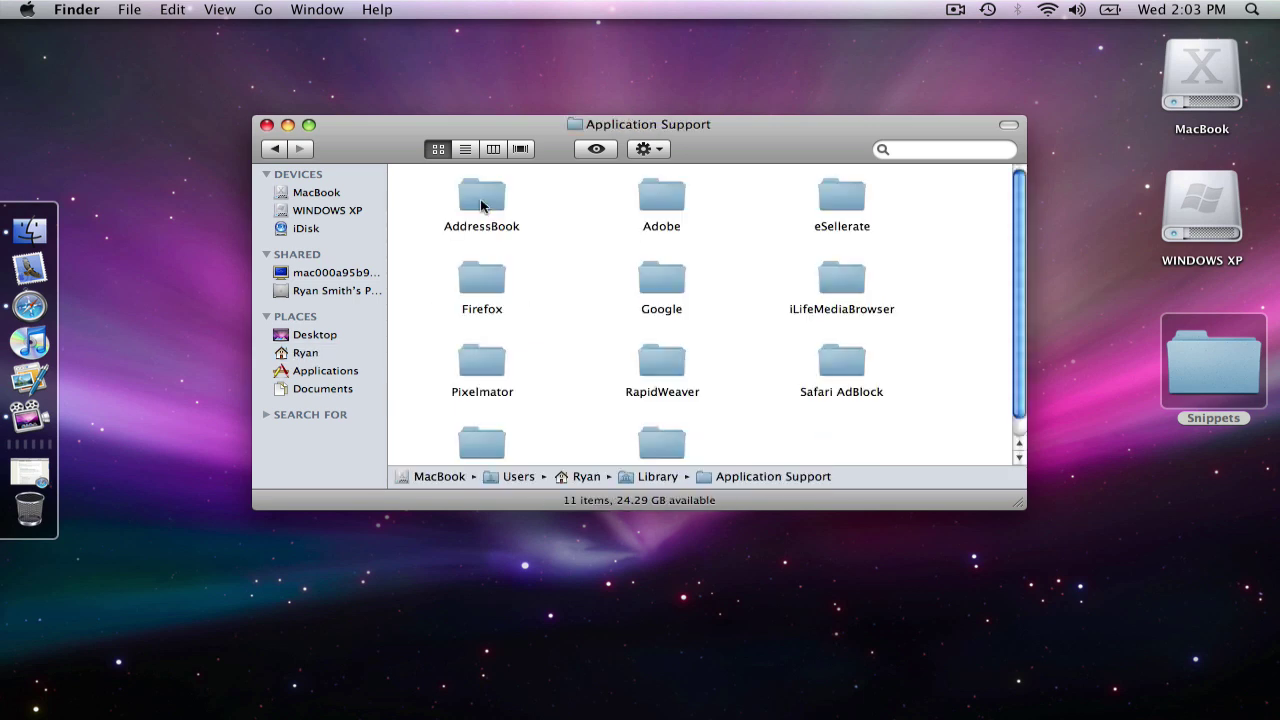
double_click(659, 366)
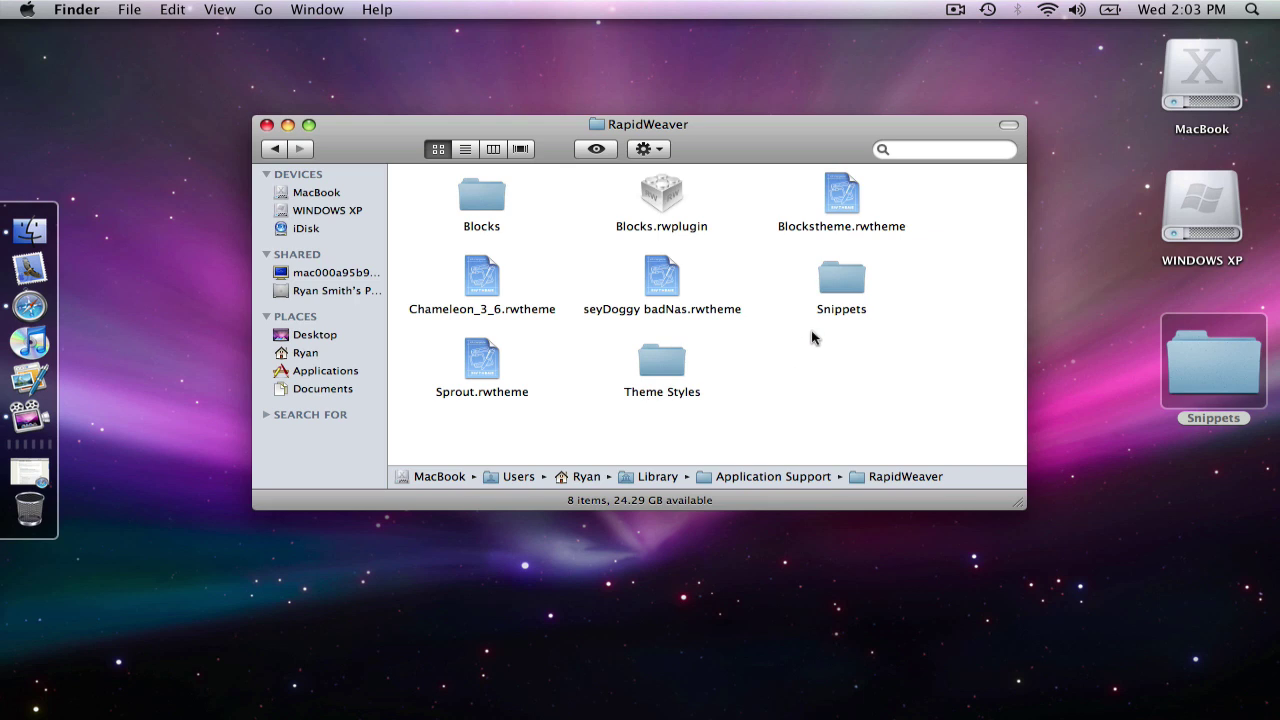
Copy all 64 desktop snippet files into RapidWeaver's Snippets folder, replacing loremipsummedium
double_click(835, 287)
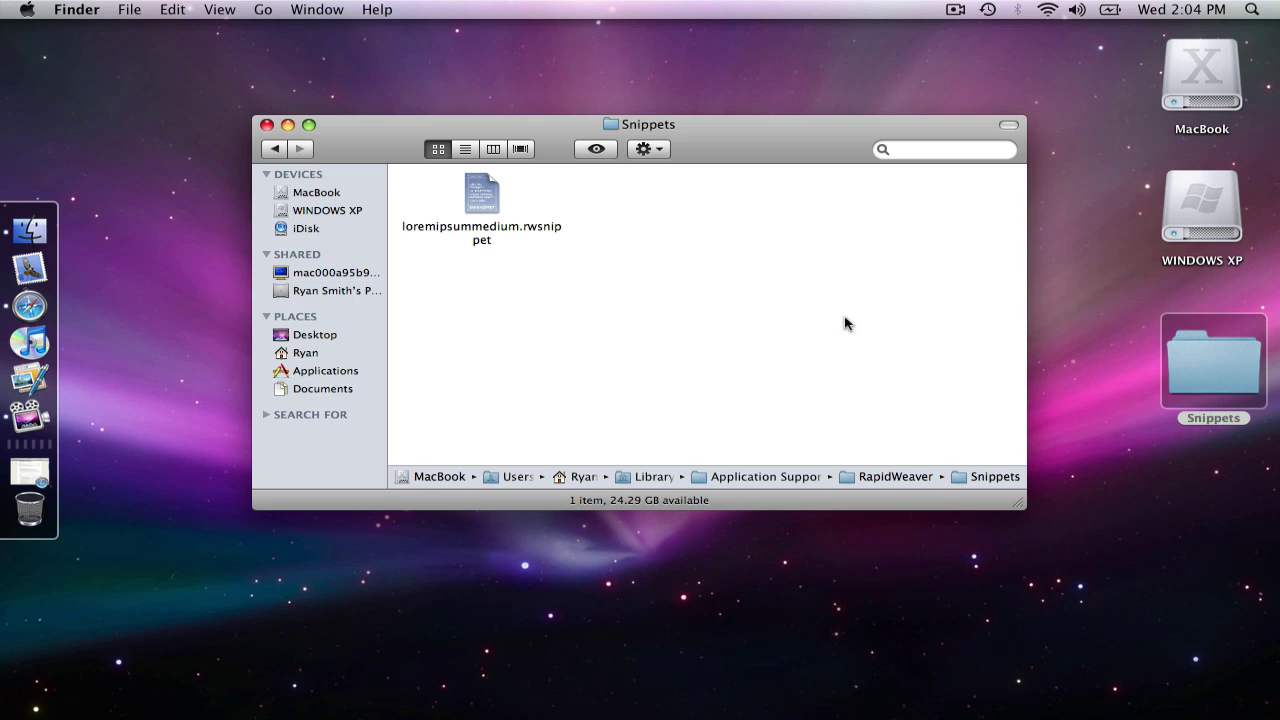
double_click(1235, 365)
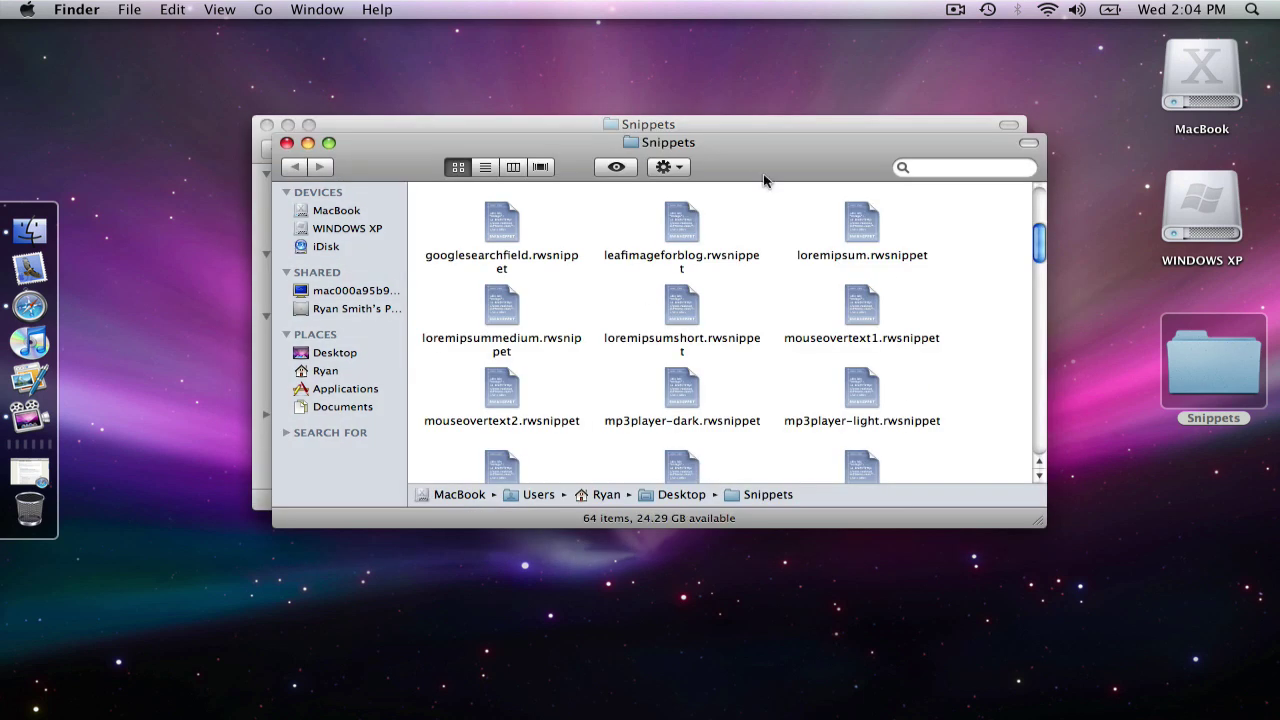
drag(737, 153, 897, 373)
key(super+a)
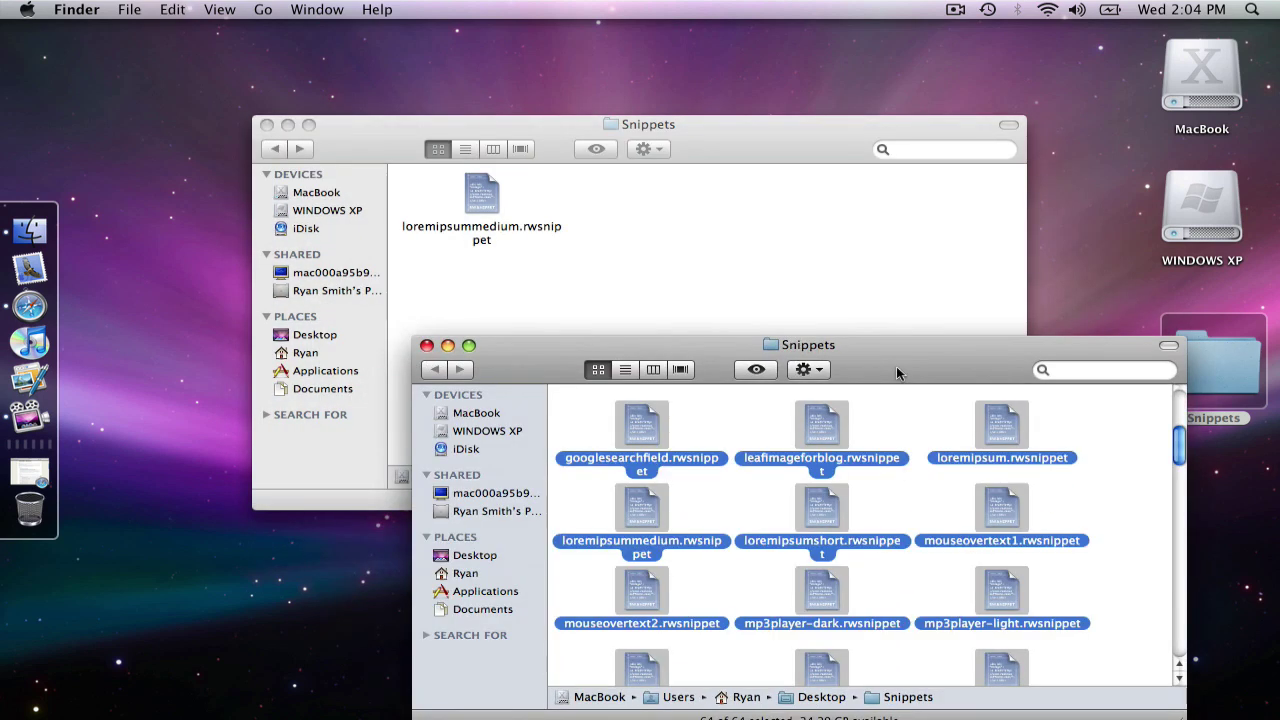
key(super+c)
click(698, 258)
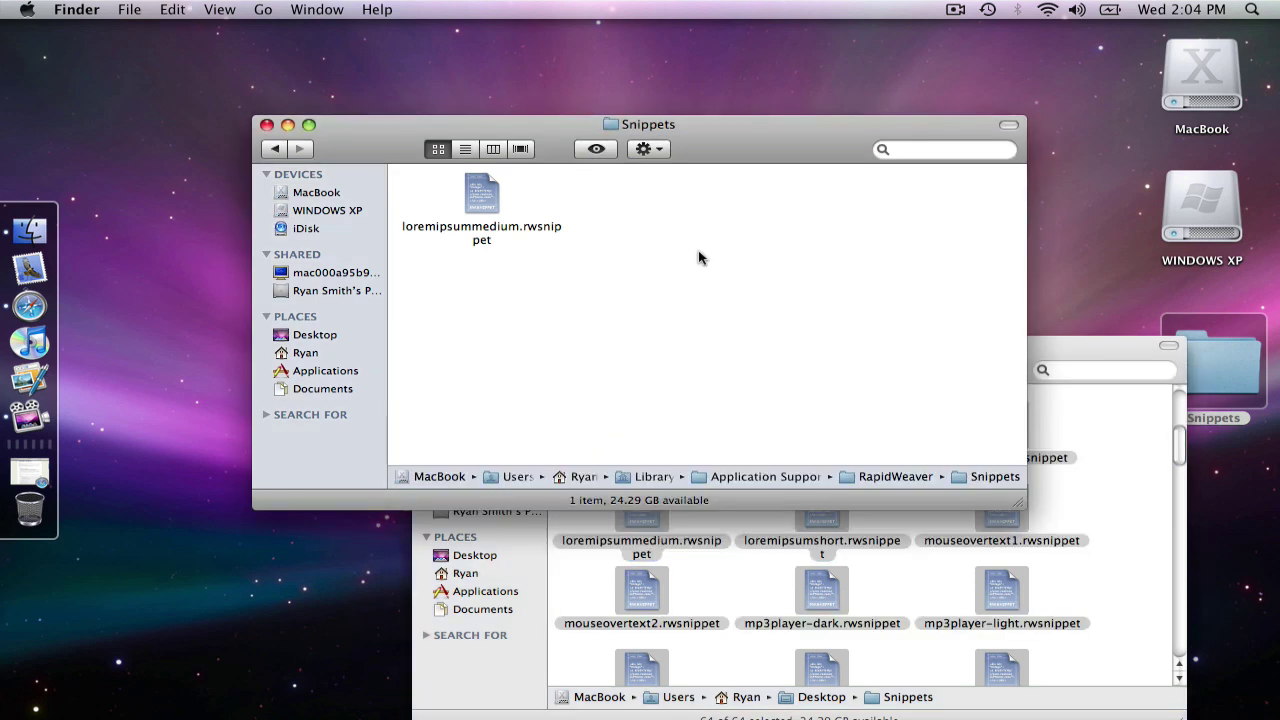
key(super+v)
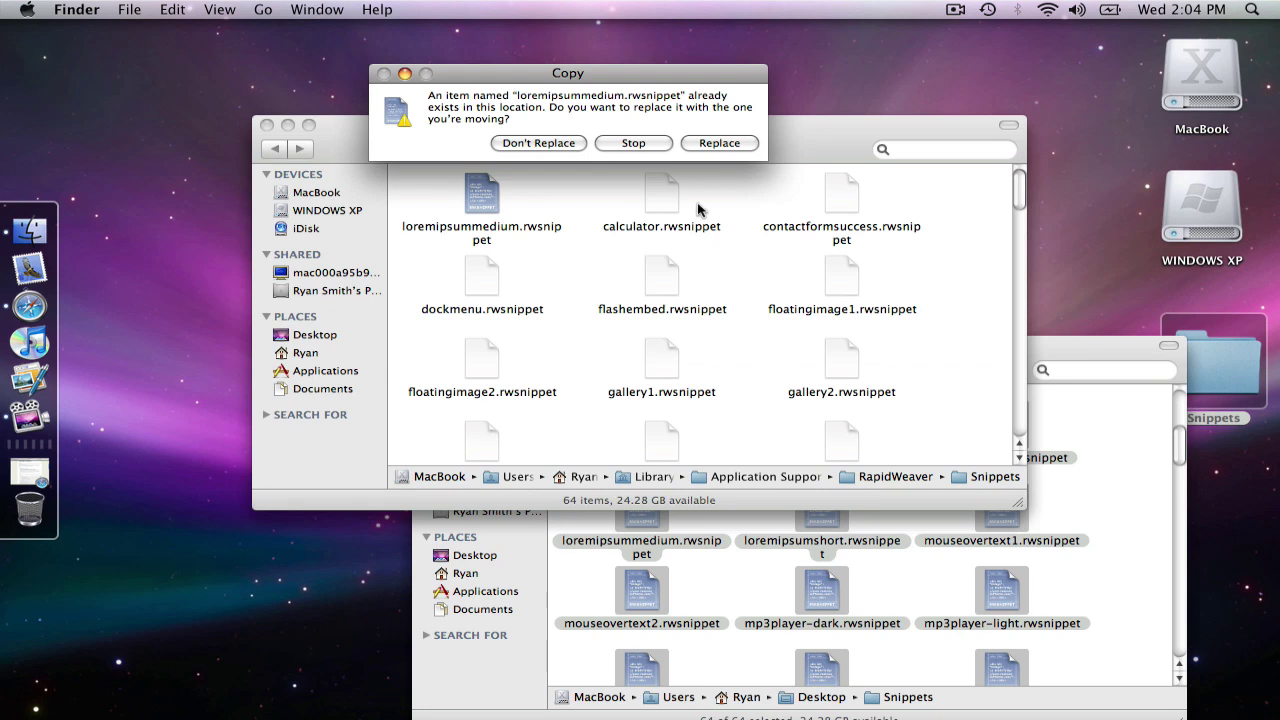
click(707, 146)
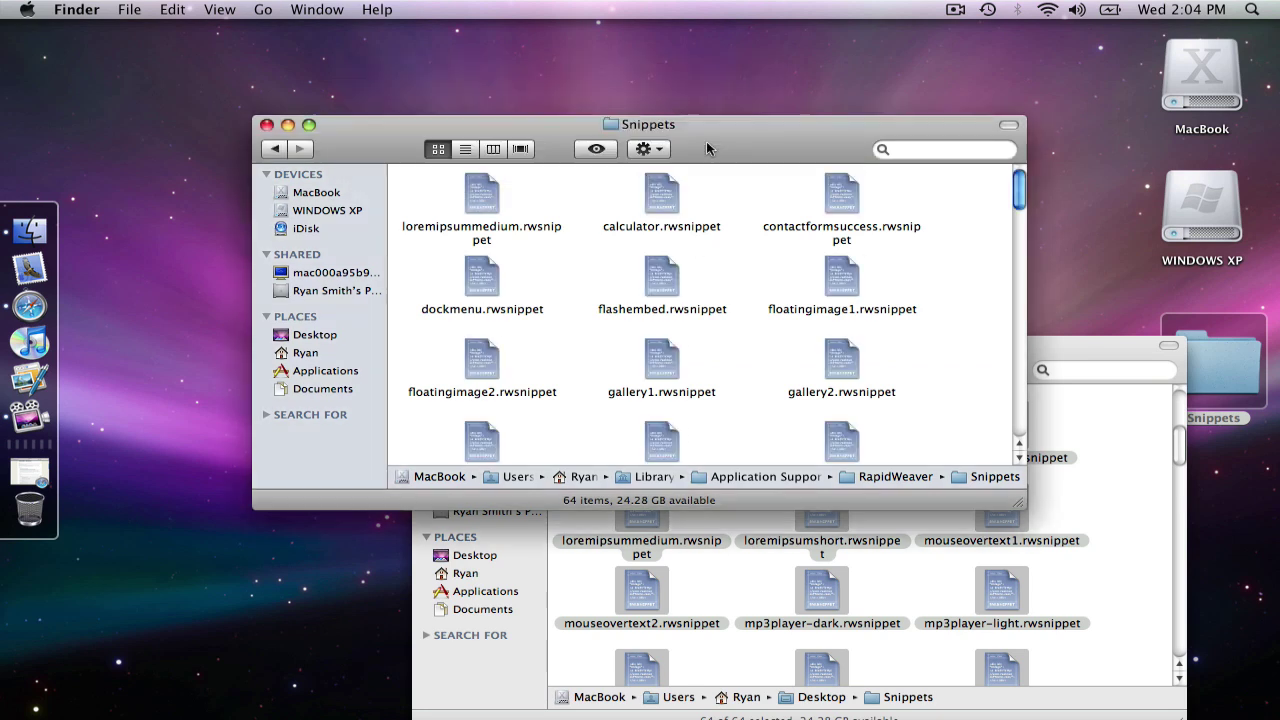
Review the Snippets folder in list view, then close both Snippets windows
click(466, 150)
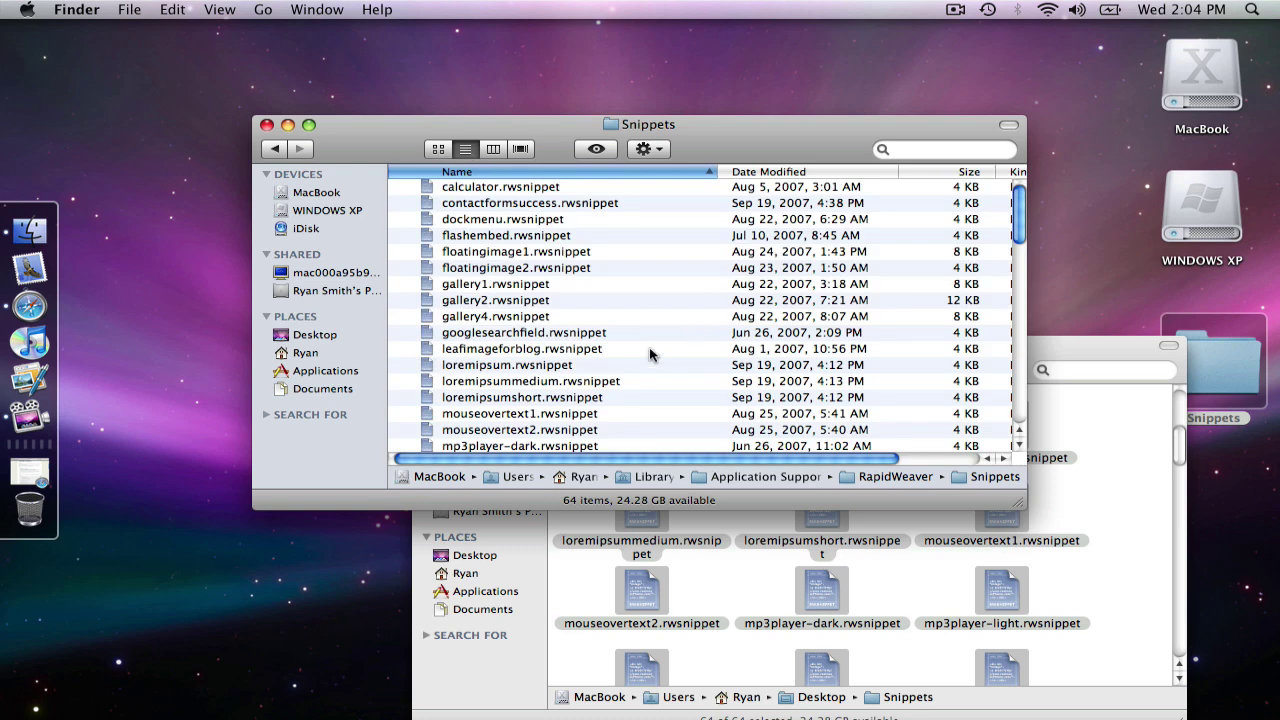
scroll(650, 345, down, 10)
scroll(646, 332, down, 5)
scroll(646, 332, down, 5)
scroll(650, 329, up, 10)
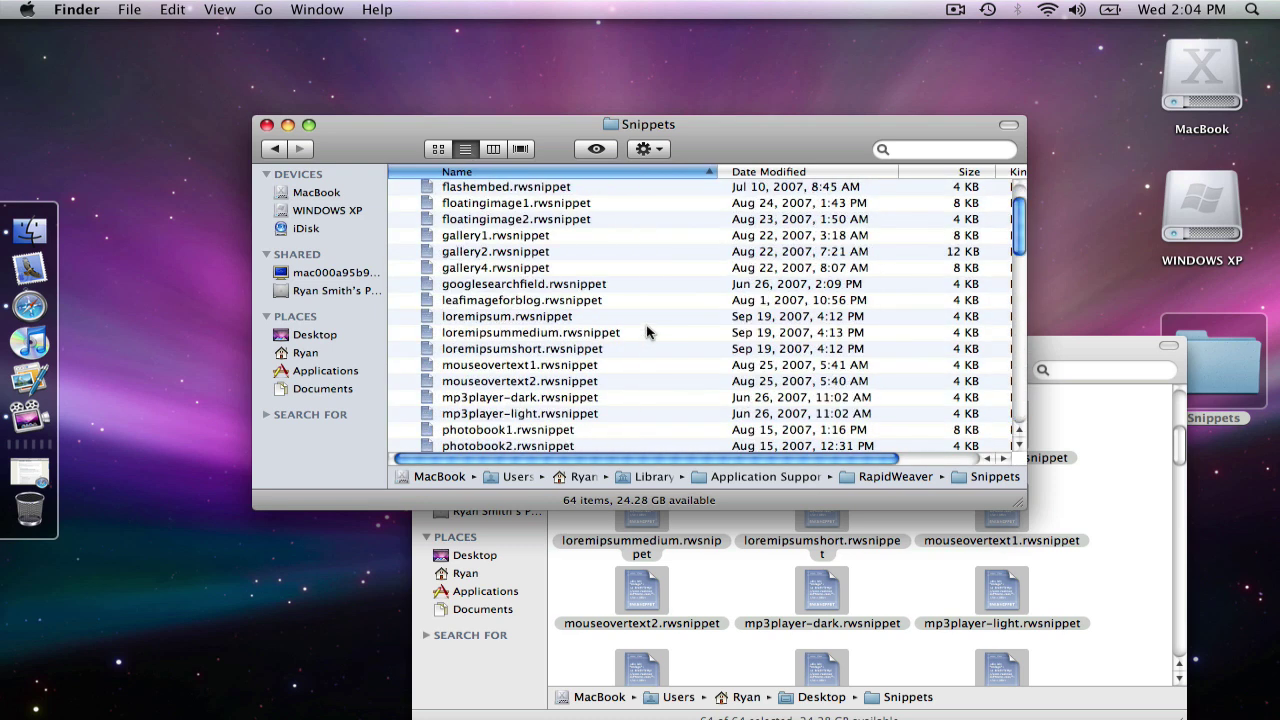
click(266, 125)
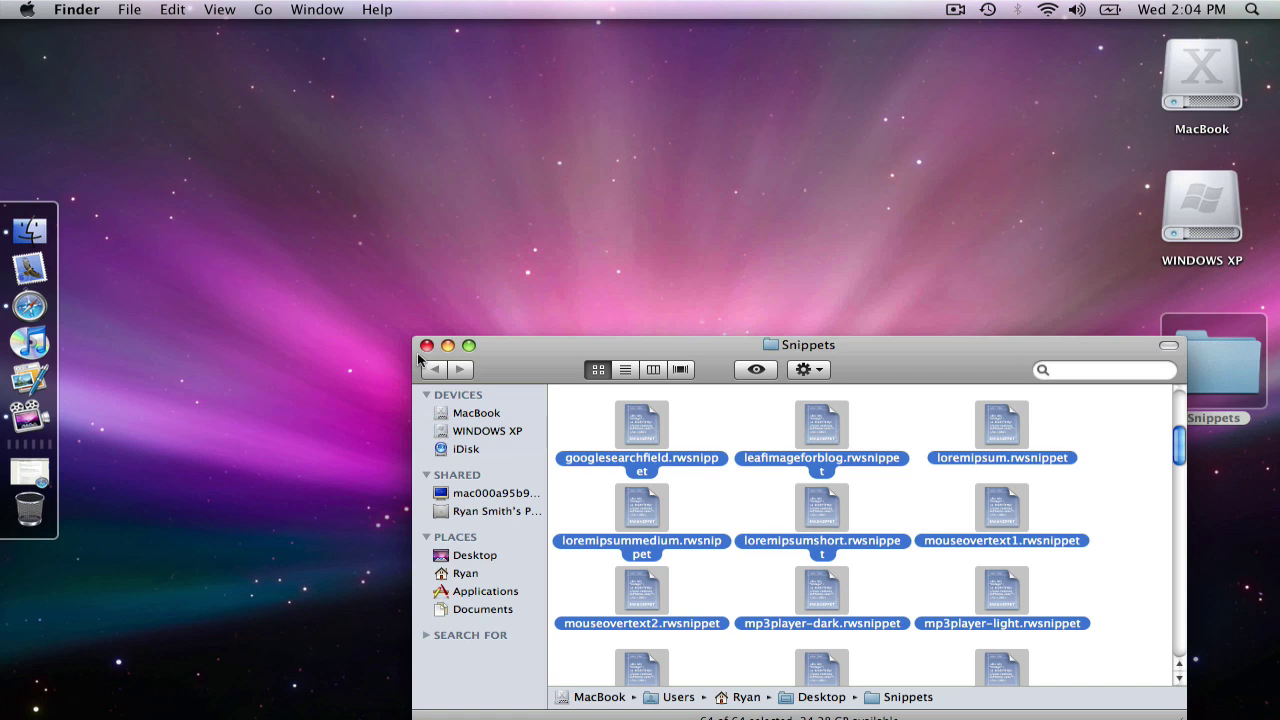
click(427, 345)
Launch RapidWeaver and browse the newly loaded snippets list
click(35, 375)
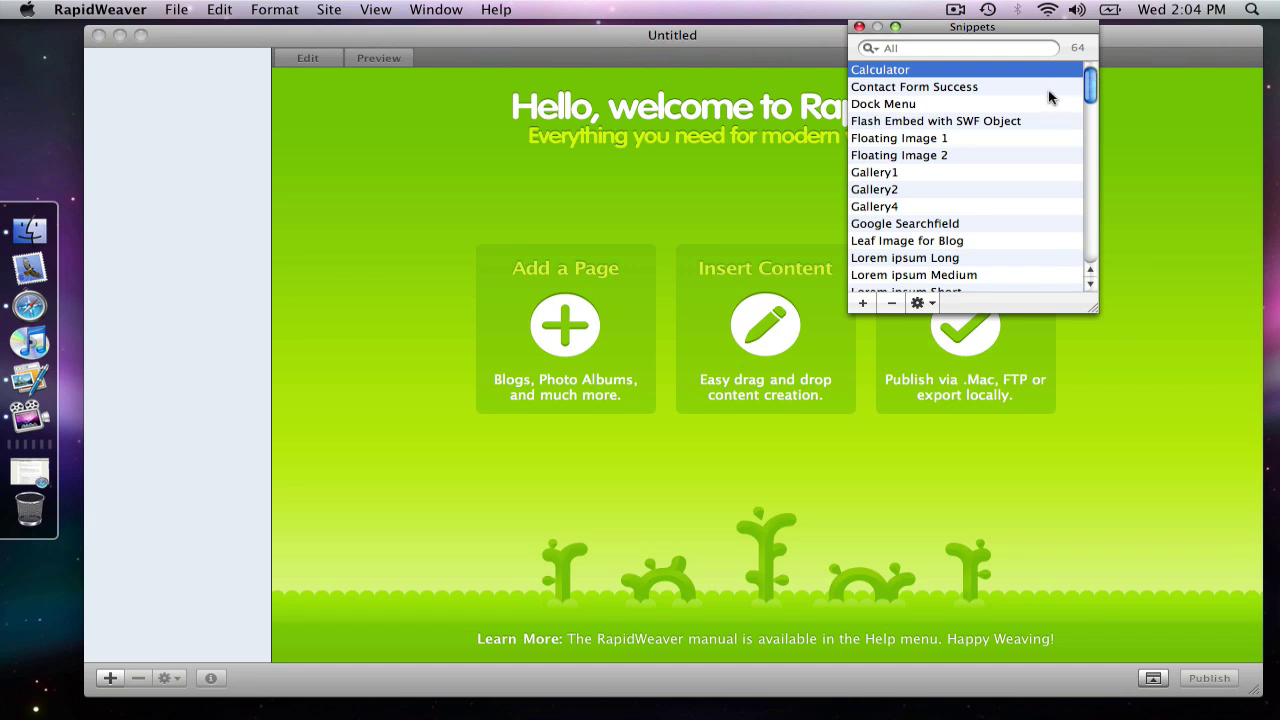
scroll(1048, 97, down, 5)
scroll(1048, 97, down, 5)
scroll(1048, 97, up, 5)
scroll(1046, 104, up, 5)
Create a snippet titled 'New Snippet' with the code 'Place code here.'
click(863, 303)
click(874, 75)
triple_click(876, 78)
text(New Snippet)
key(Tab)
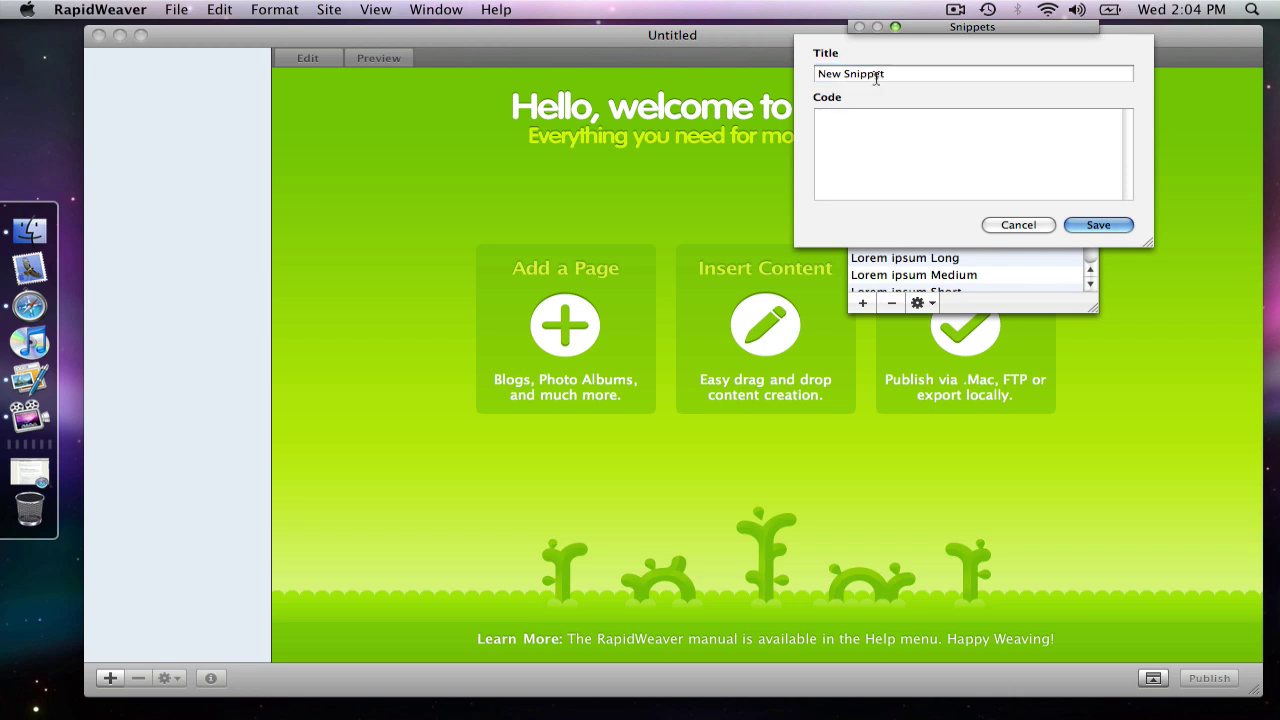
text(Place code here.)
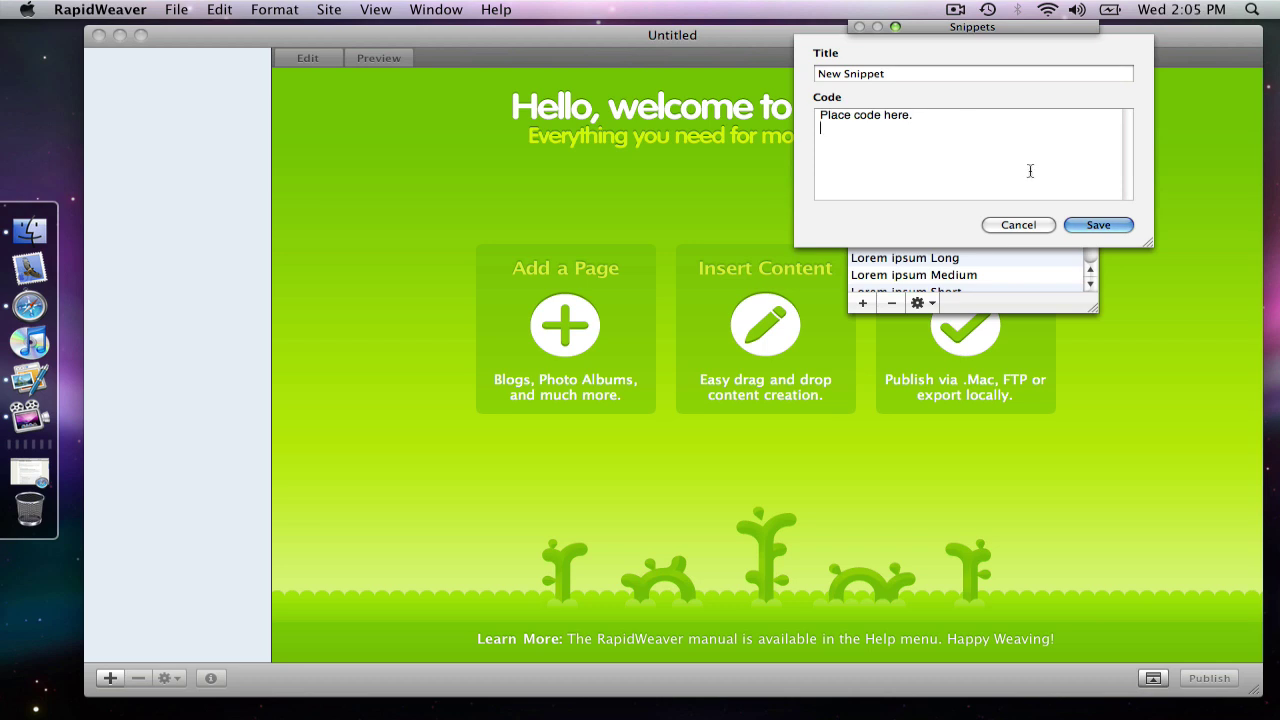
Save New Snippet, search 'new' to find it, then clear the search
click(1097, 225)
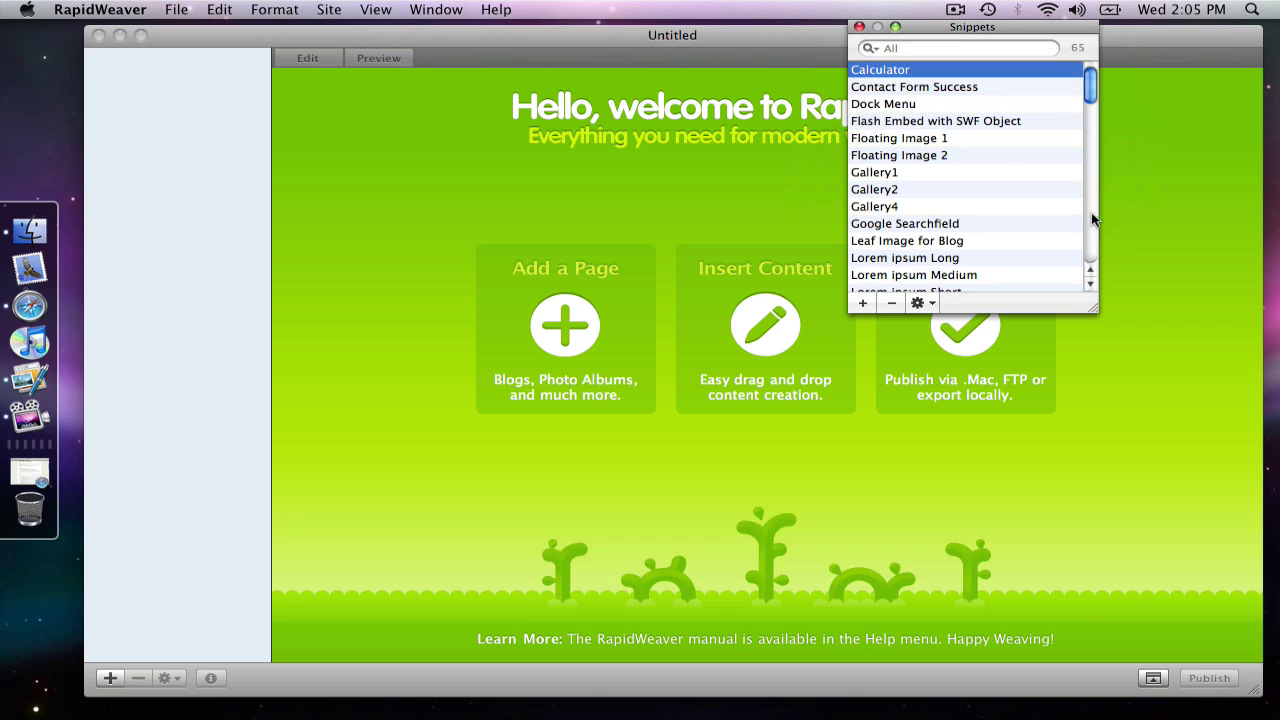
click(922, 53)
text(new)
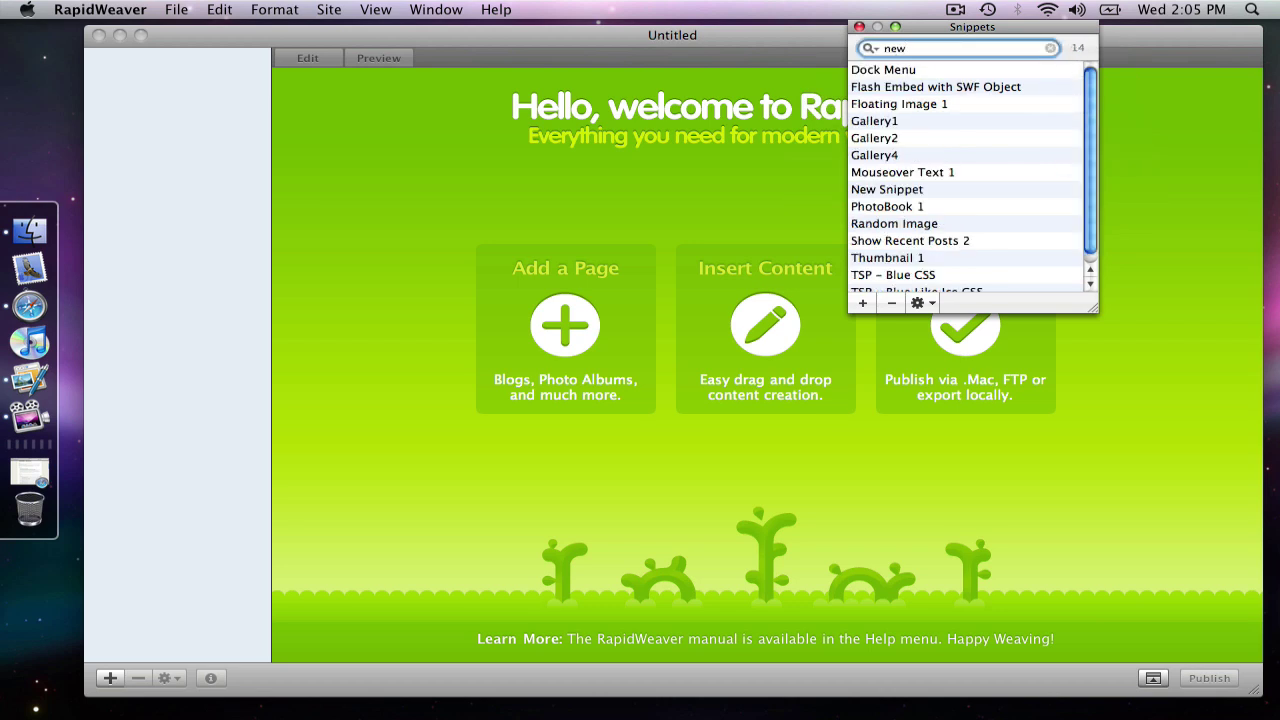
click(872, 190)
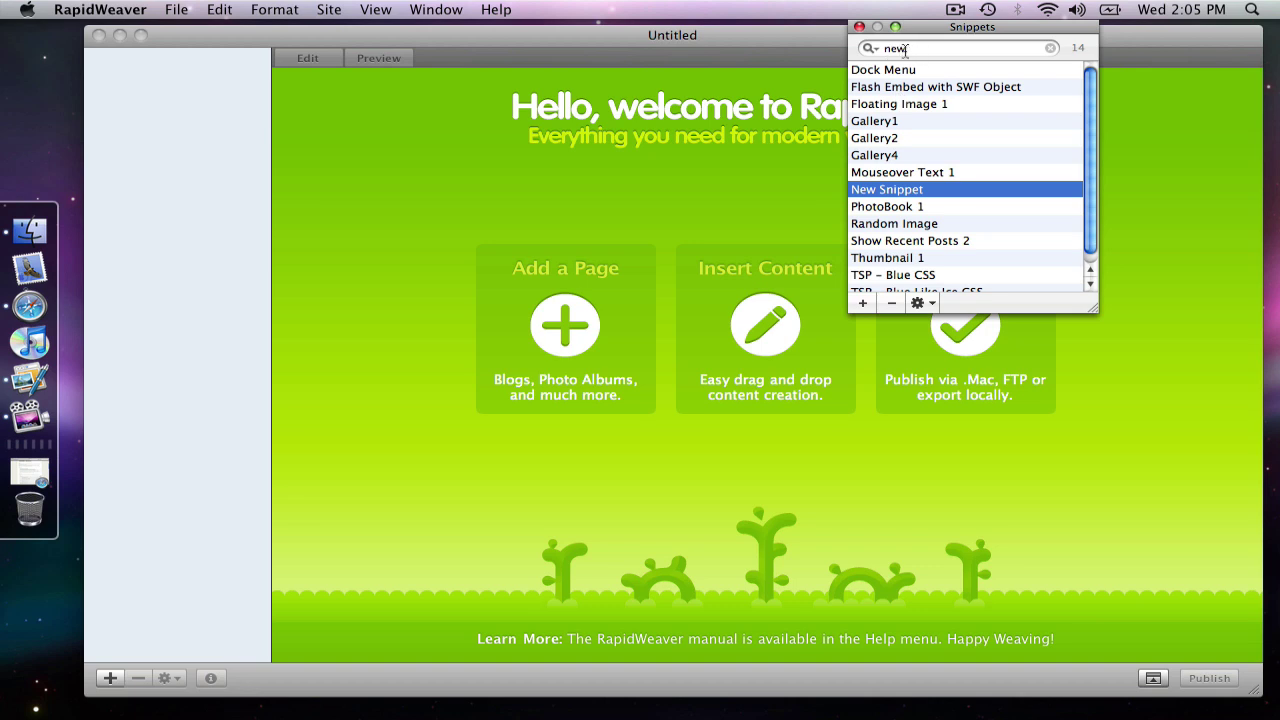
click(1050, 49)
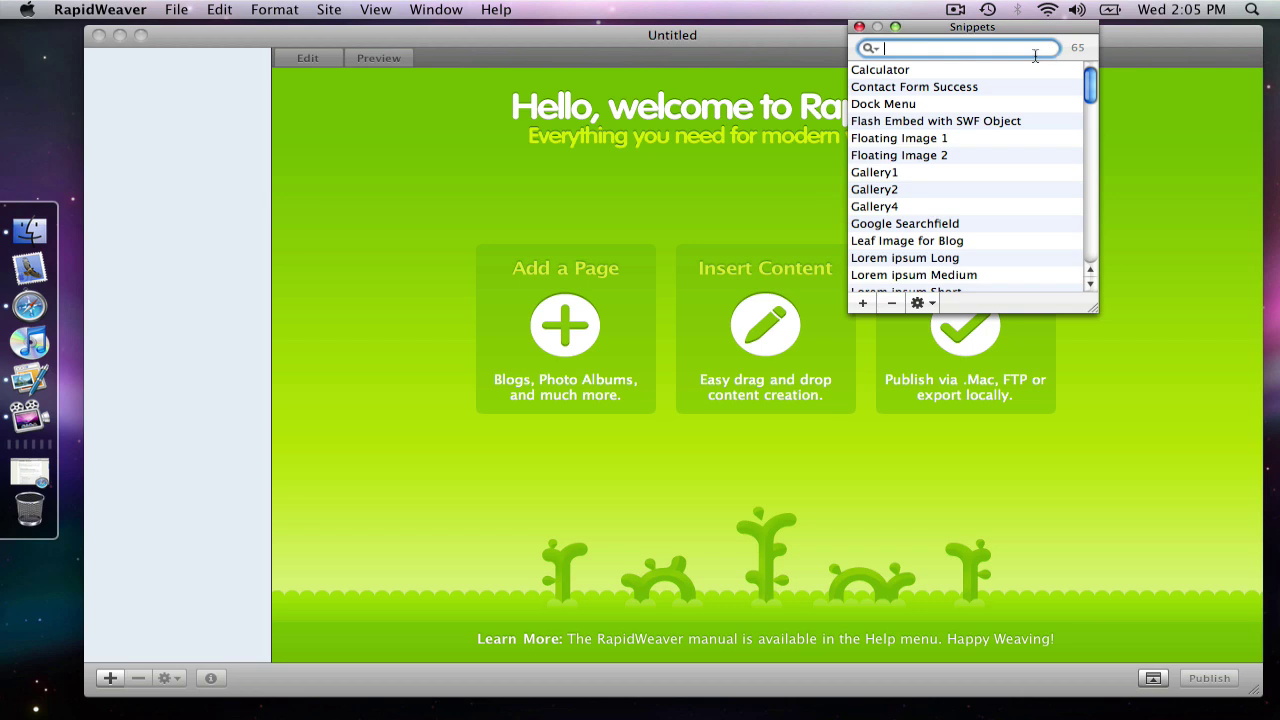
Add a Styled Text page and open its Page Inspector, nudged slightly right
click(110, 678)
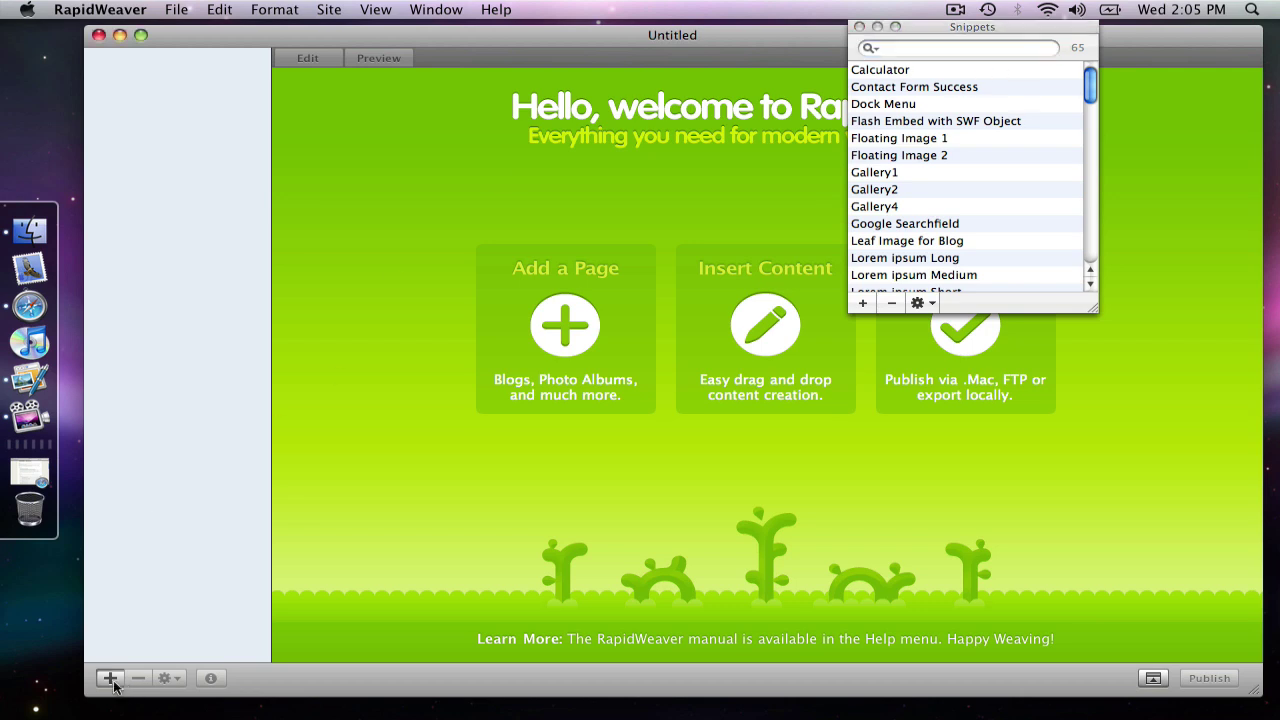
click(500, 259)
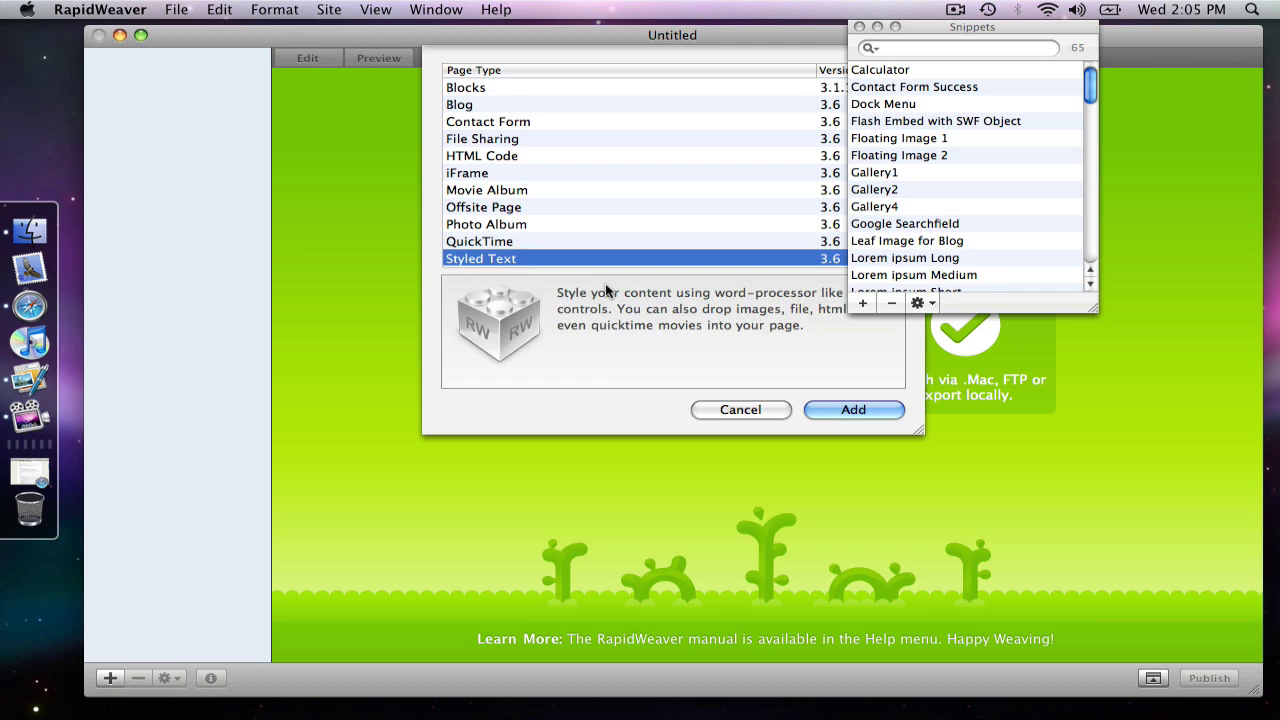
click(833, 405)
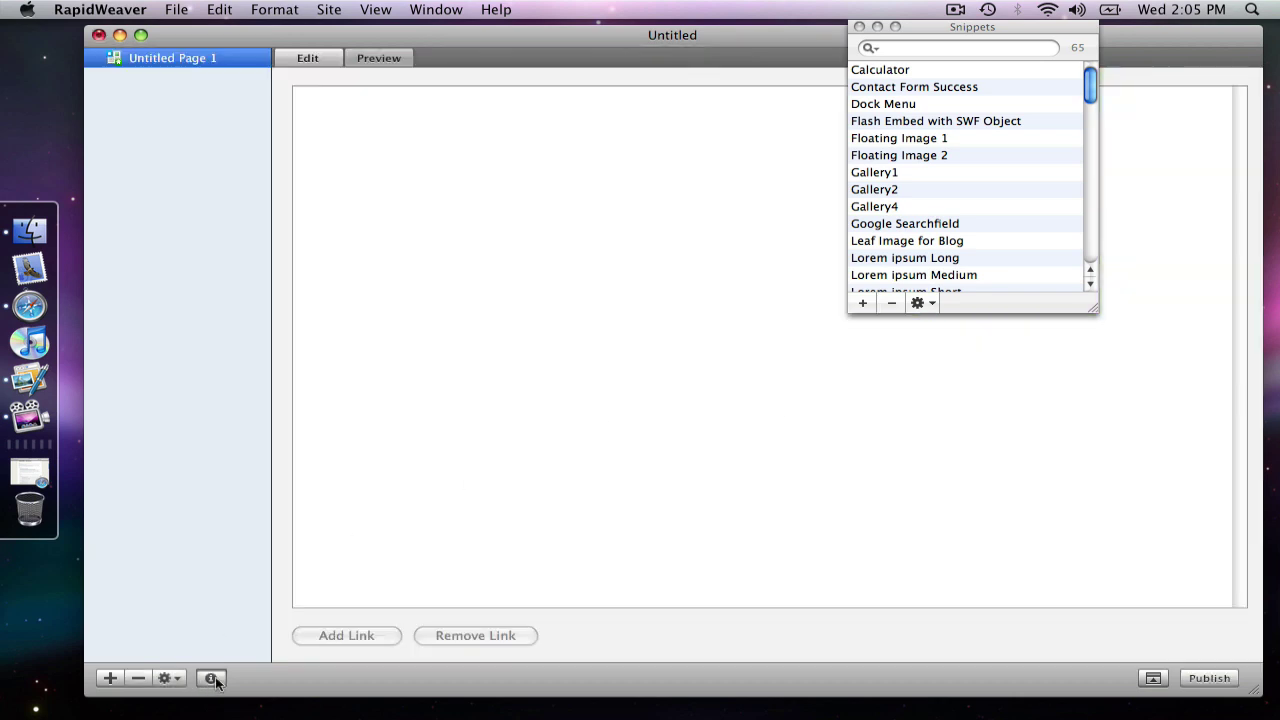
click(211, 678)
drag(948, 51, 983, 52)
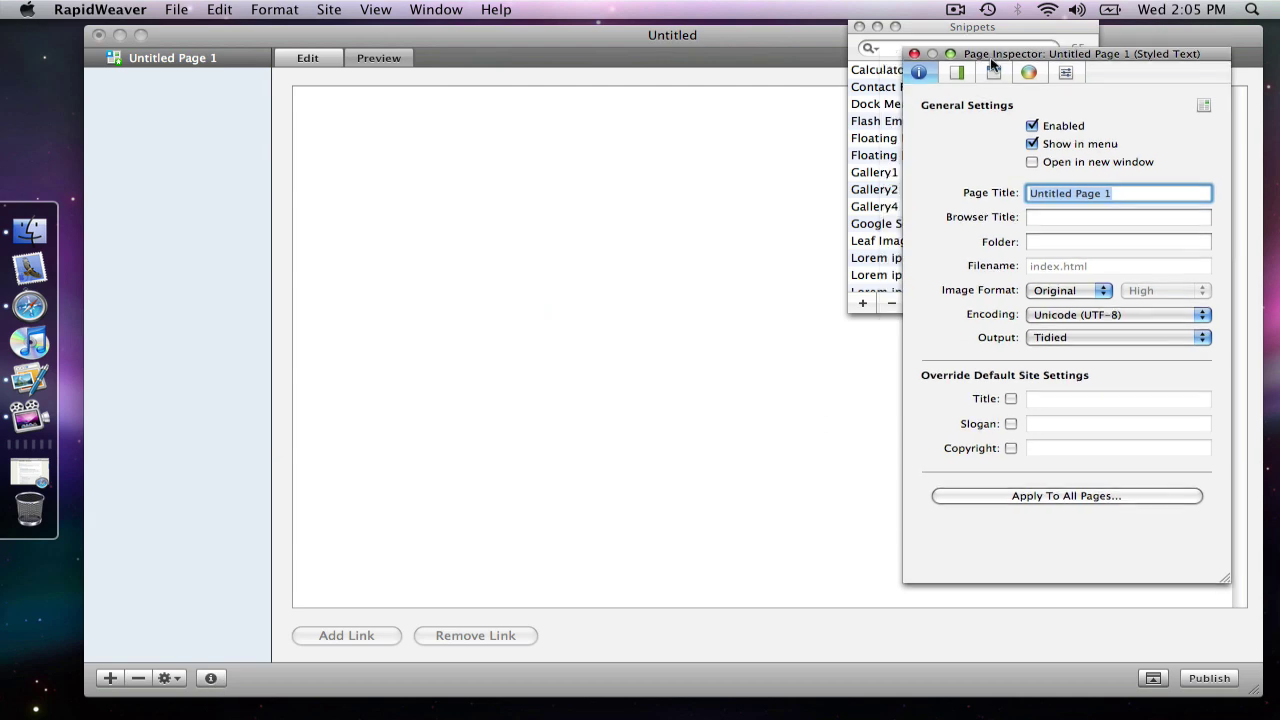
Place the Snippets list beside the Page Inspector and select TSP – Base Table CSS
click(987, 9)
click(962, 30)
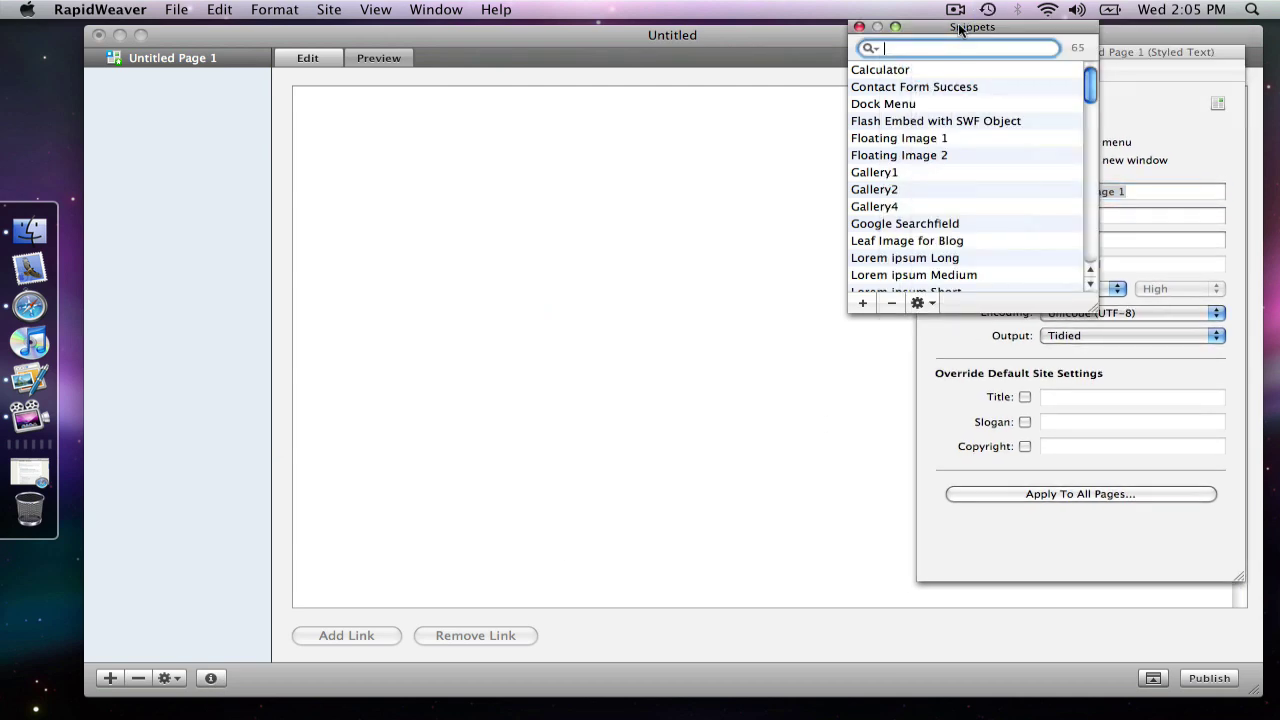
drag(934, 28, 710, 40)
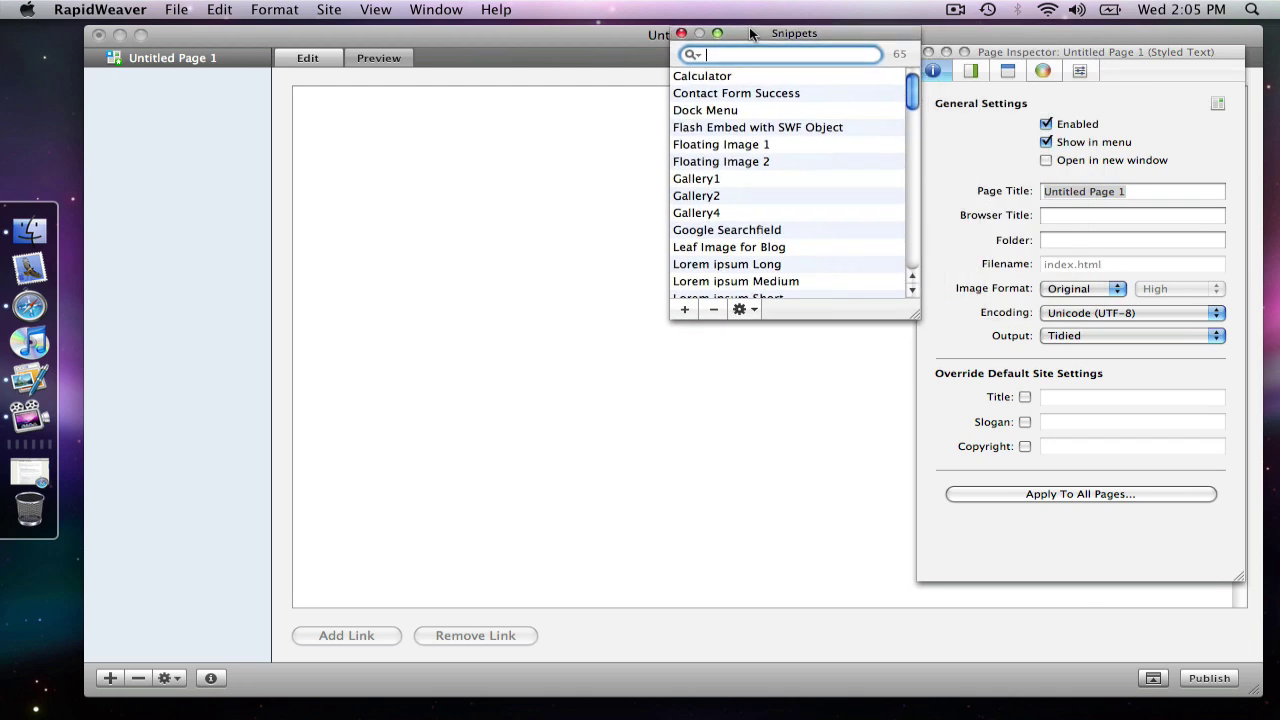
scroll(756, 174, down, 3)
scroll(756, 174, down, 2)
scroll(756, 174, down, 5)
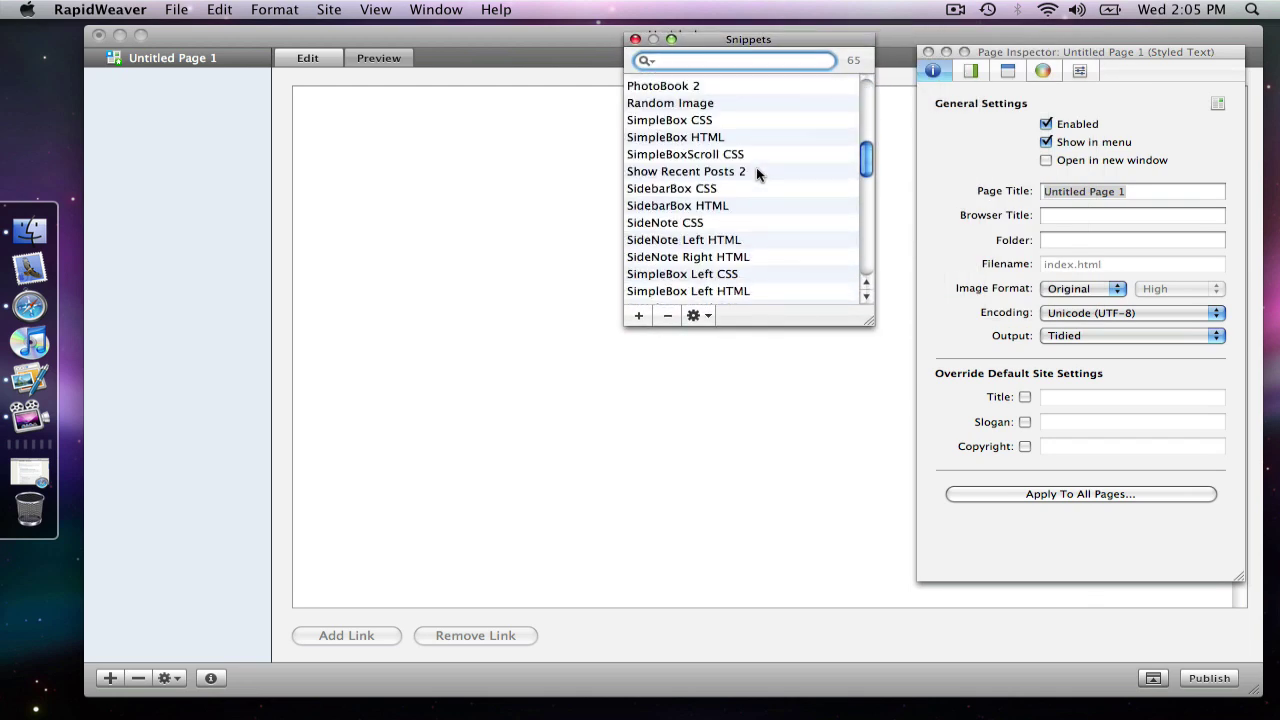
scroll(756, 174, down, 3)
scroll(759, 175, down, 2)
scroll(761, 176, down, 2)
scroll(761, 176, down, 3)
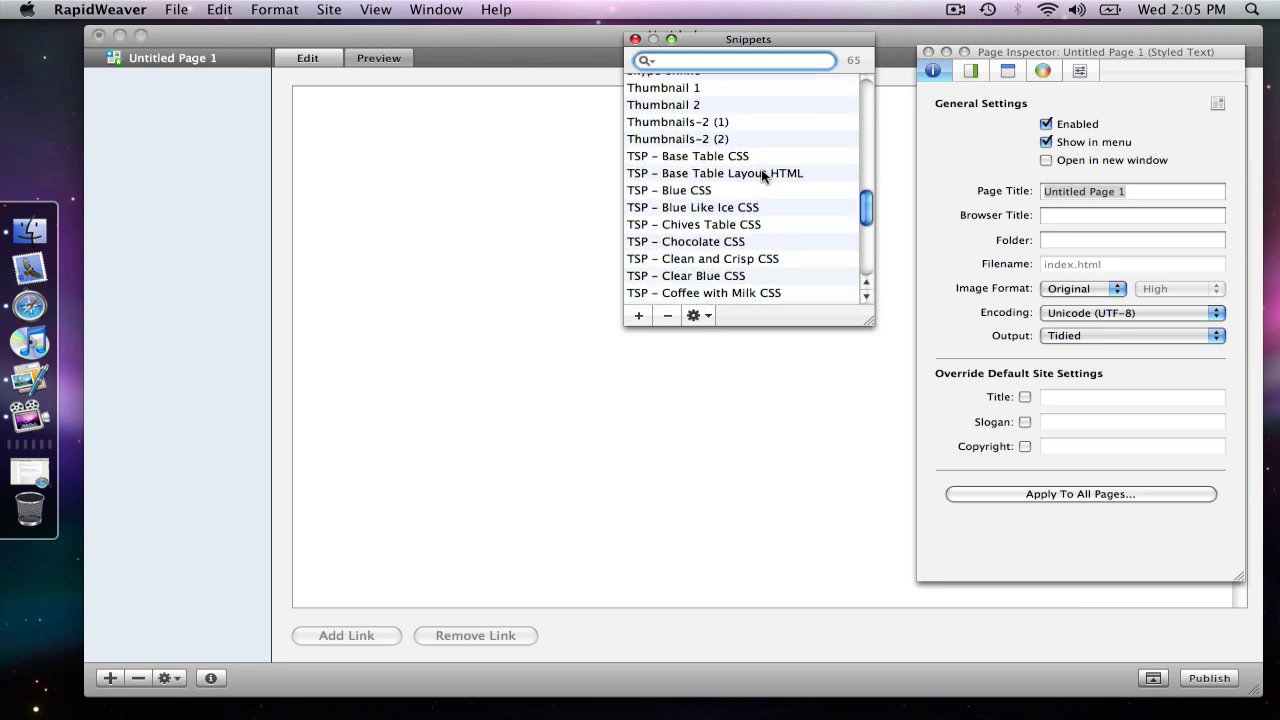
click(641, 160)
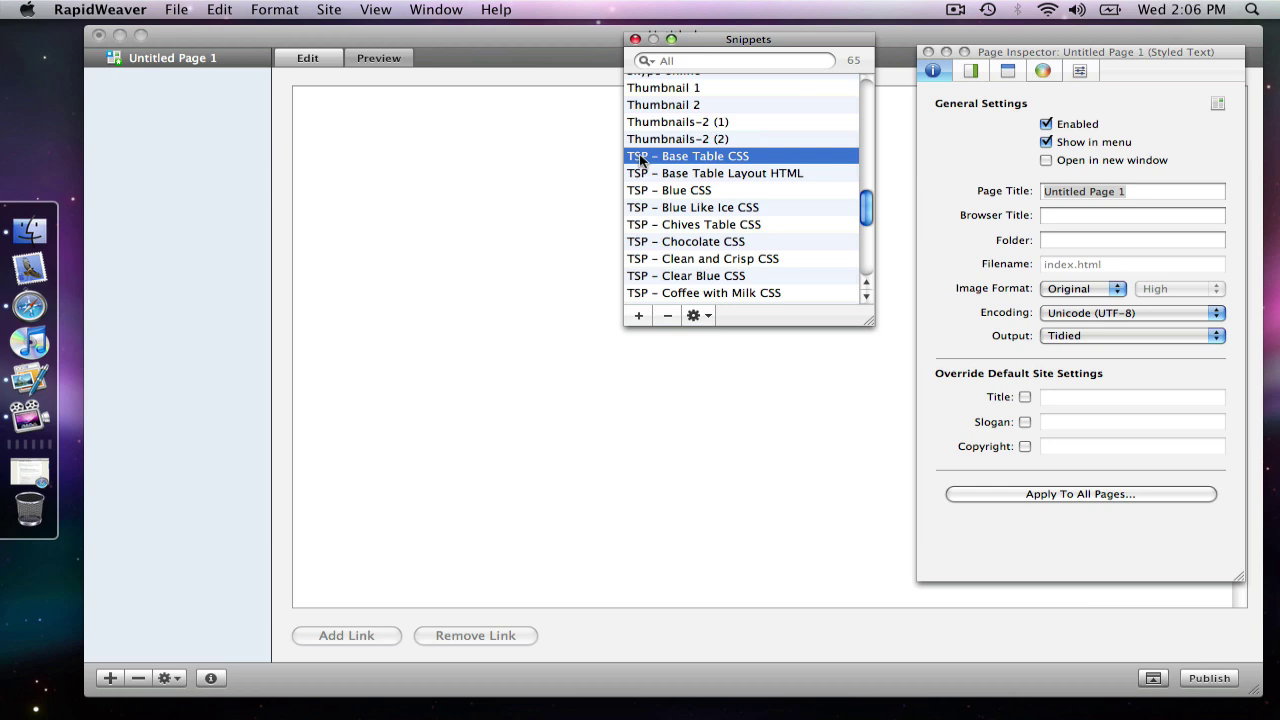
double_click(725, 156)
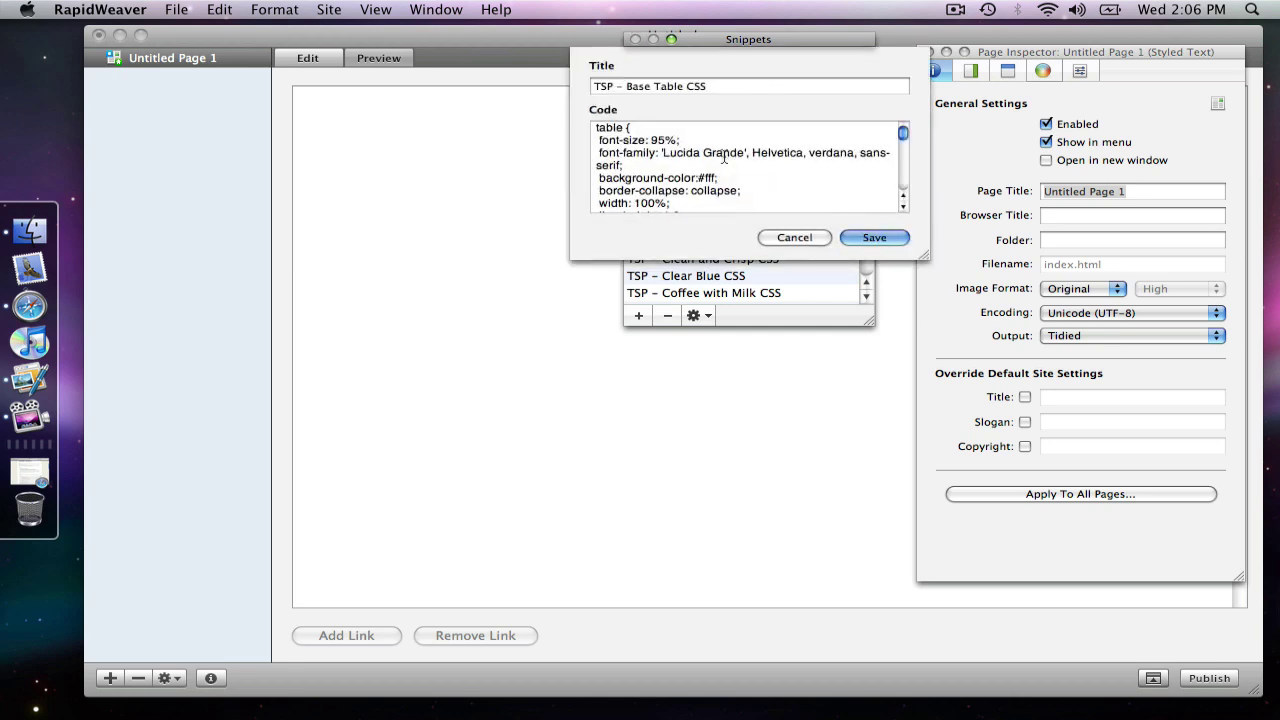
scroll(725, 156, down, 2)
scroll(725, 156, down, 3)
scroll(725, 156, down, 1)
scroll(725, 156, down, 3)
scroll(725, 156, down, 3)
scroll(725, 156, down, 3)
scroll(725, 156, down, 3)
scroll(725, 156, down, 2)
scroll(725, 156, up, 5)
scroll(725, 156, up, 10)
scroll(724, 156, up, 3)
click(808, 238)
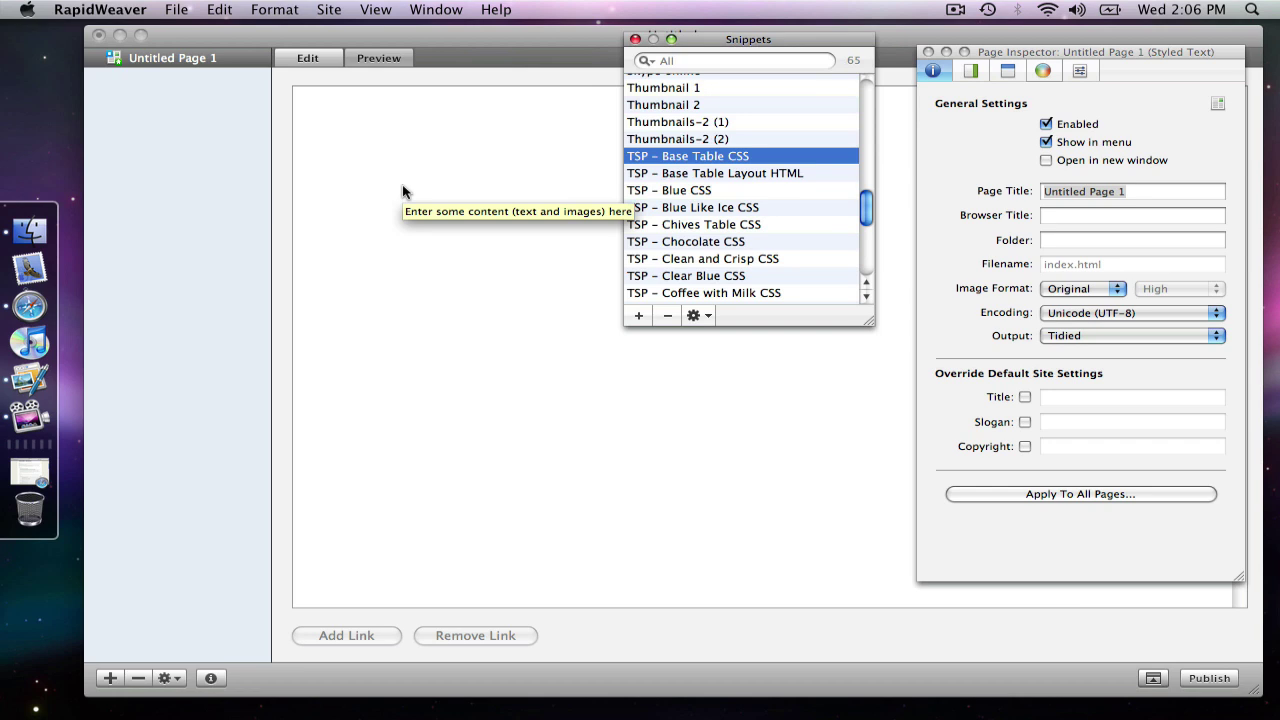
Drag the TSP – Chocolate CSS snippet into the page's Header > CSS custom CSS box
click(1008, 71)
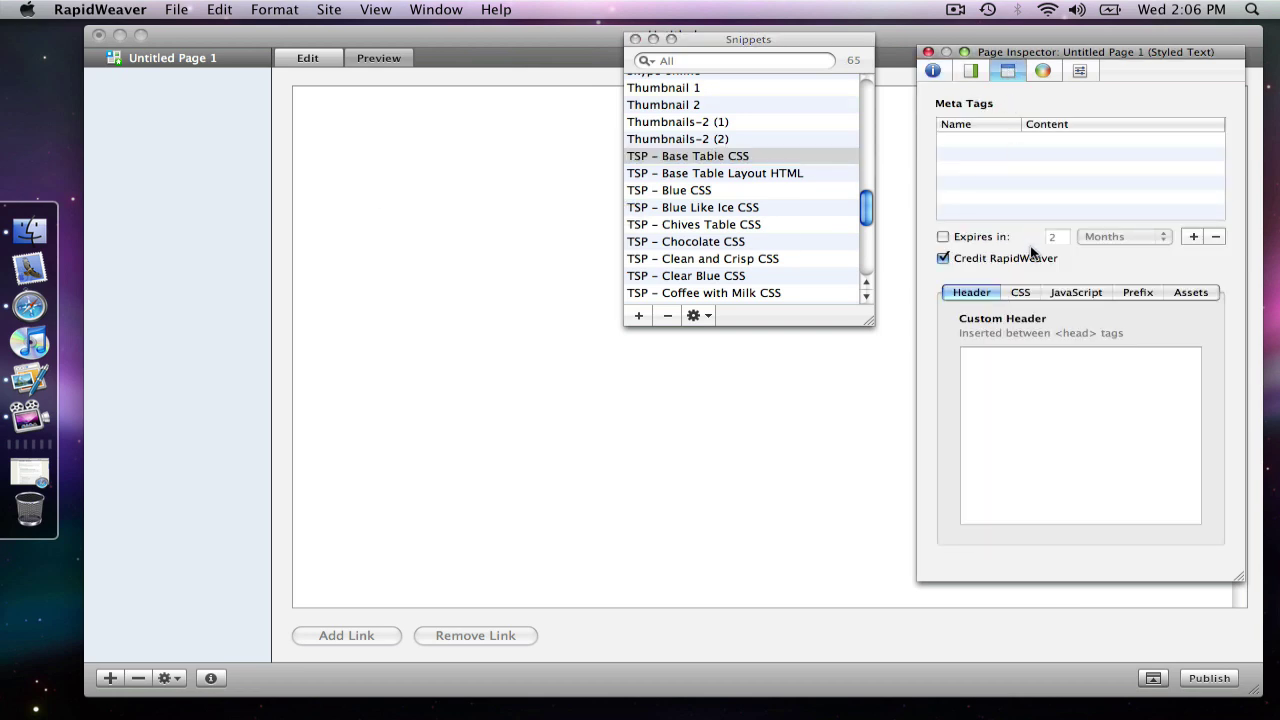
click(1021, 293)
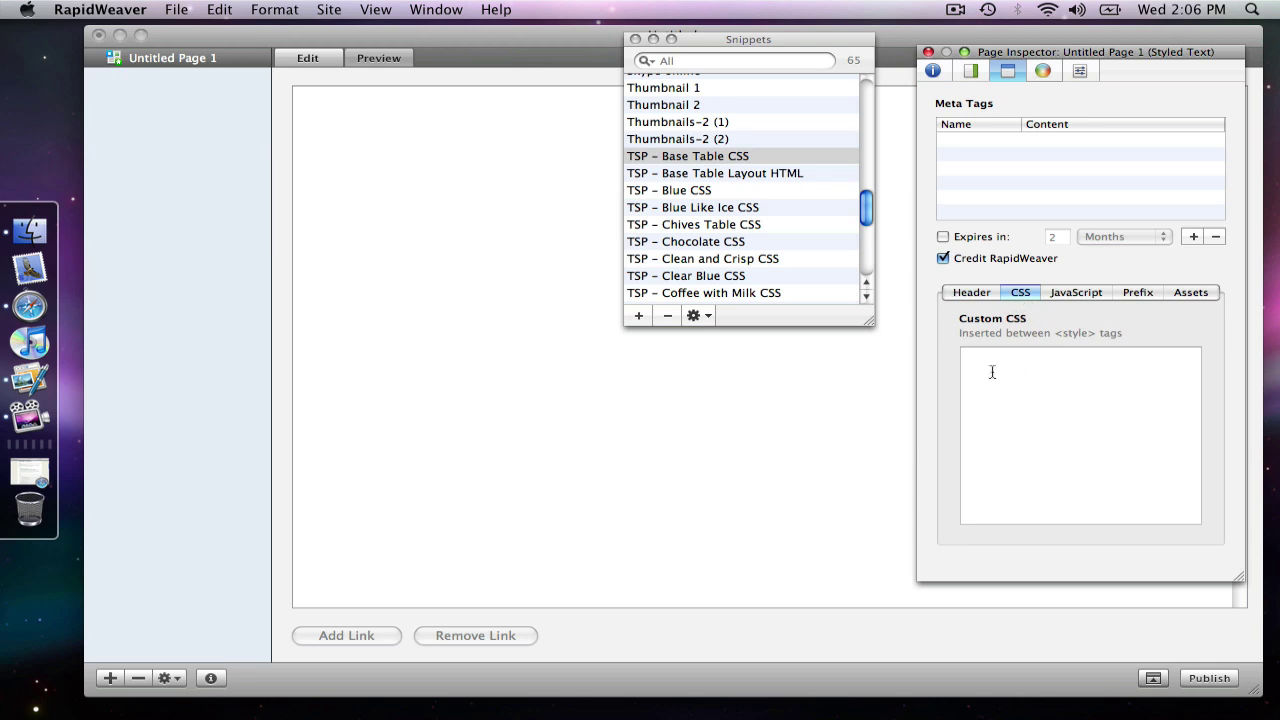
click(676, 160)
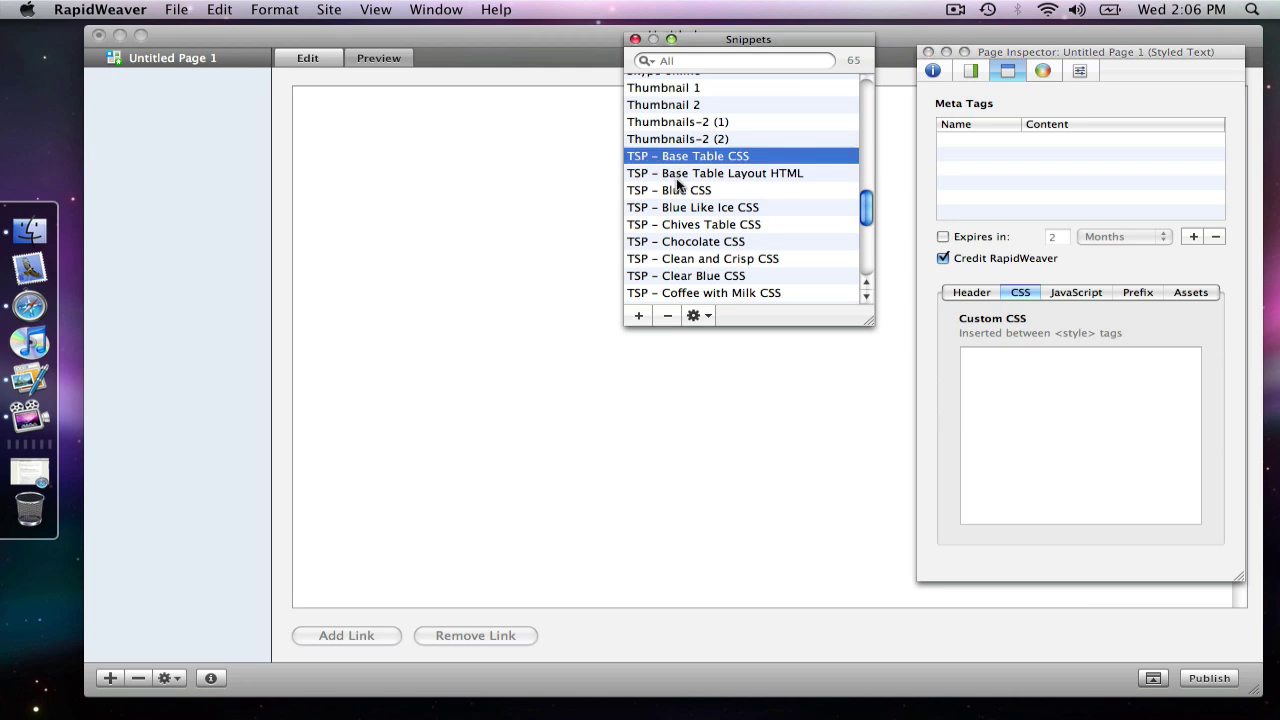
click(680, 242)
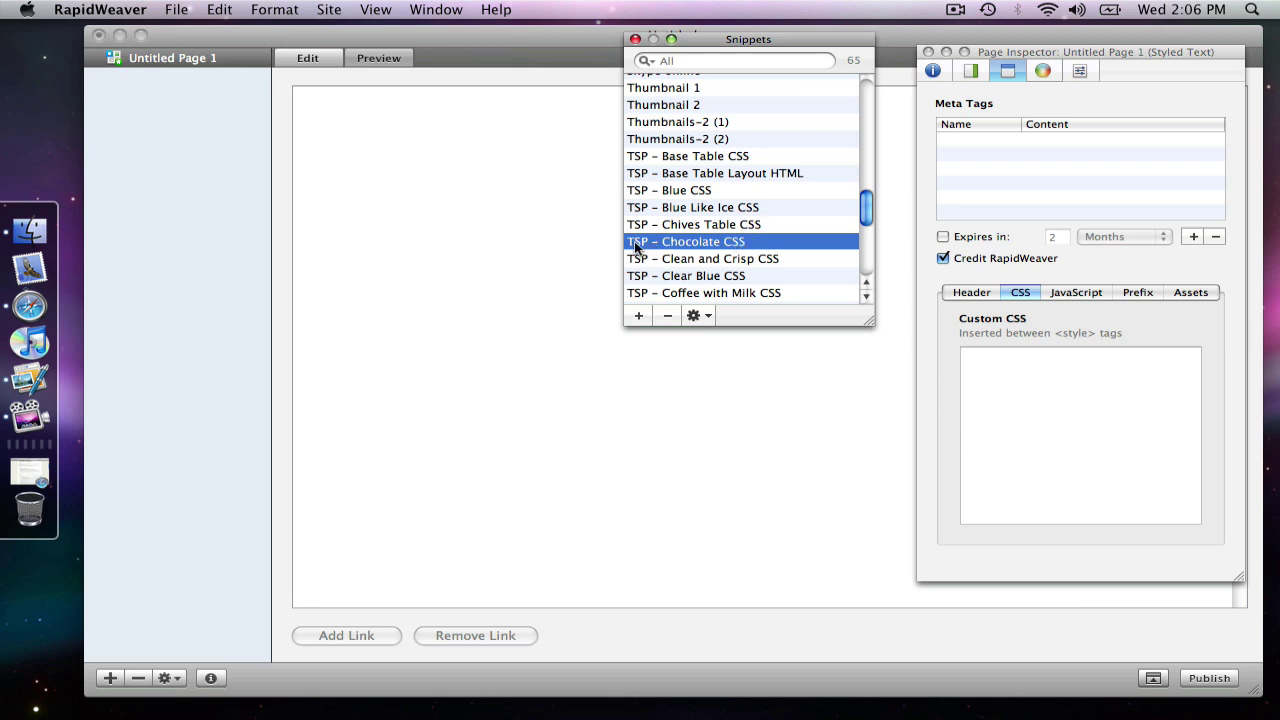
drag(636, 247, 978, 365)
drag(977, 360, 980, 368)
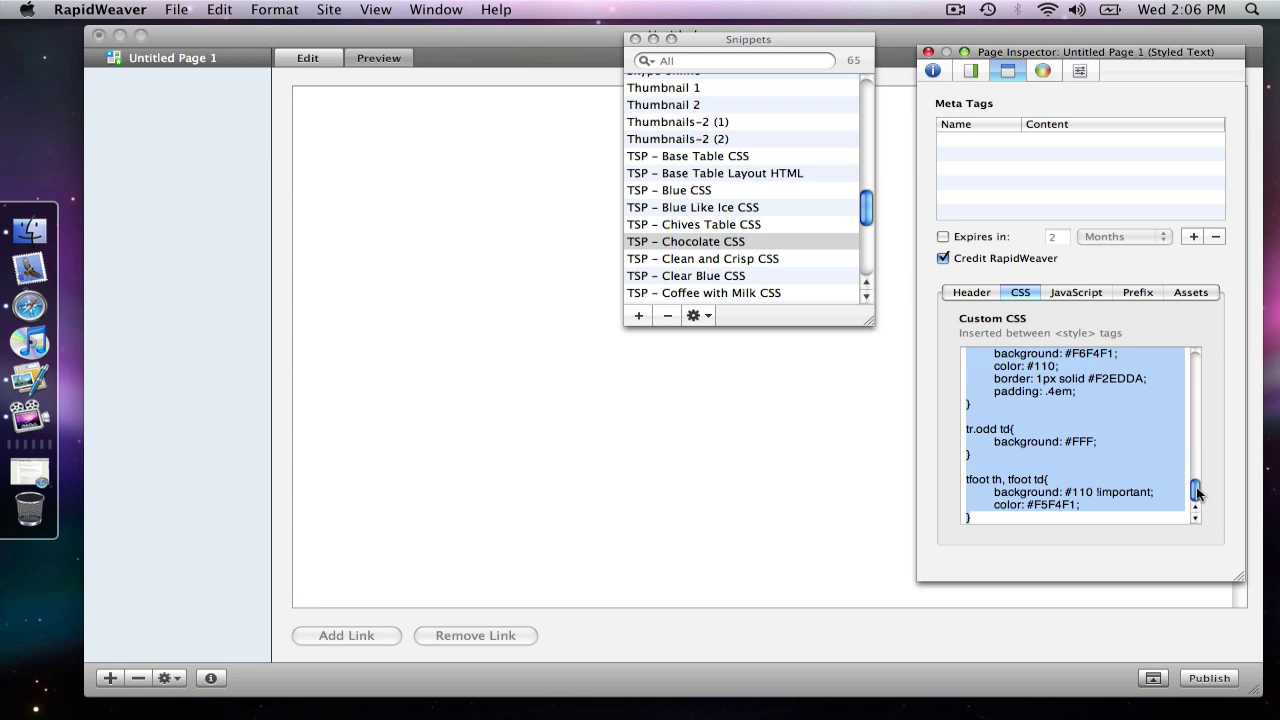
drag(1195, 491, 1197, 362)
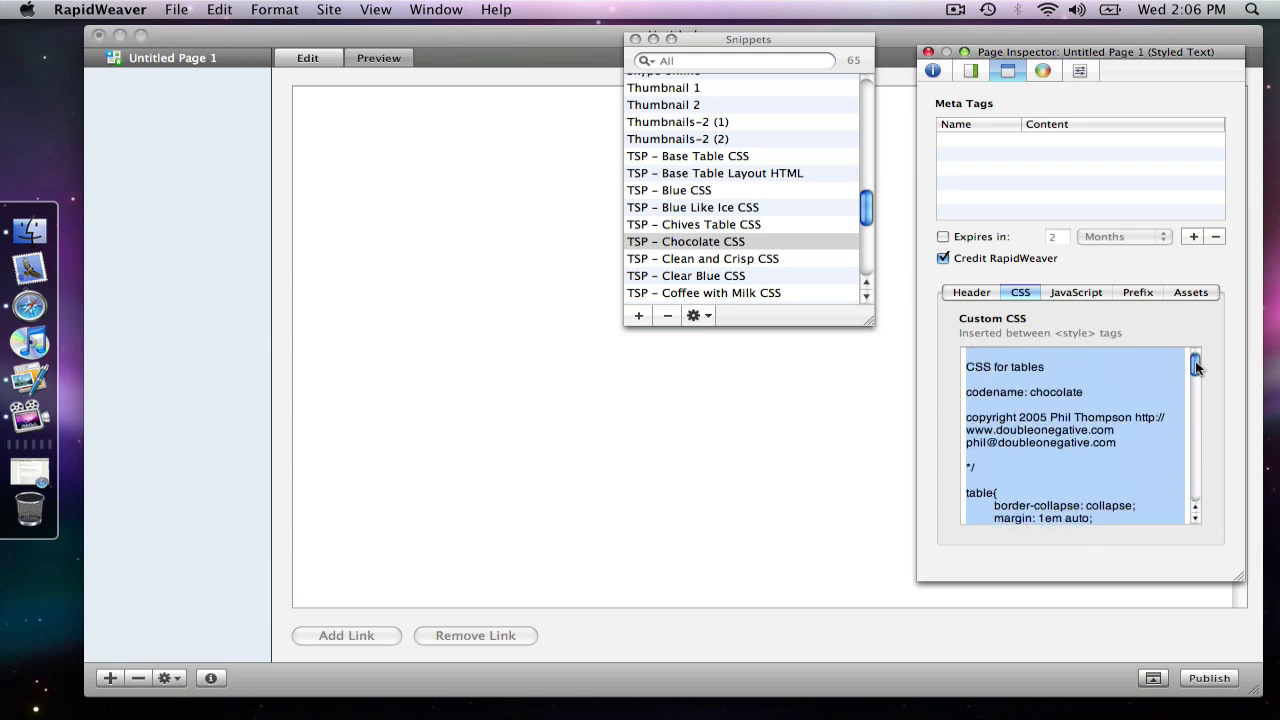
click(980, 356)
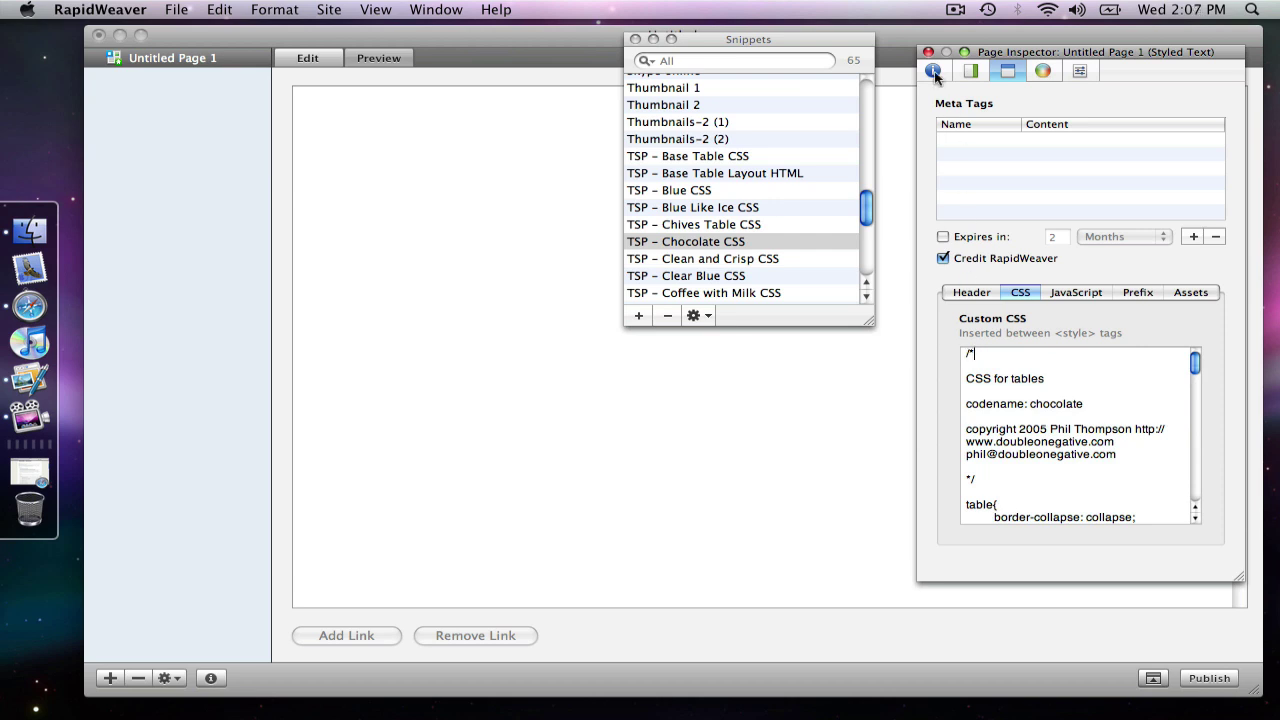
Move the snippet library aside and drag TSP – Base Table Layout HTML into the page body
click(928, 53)
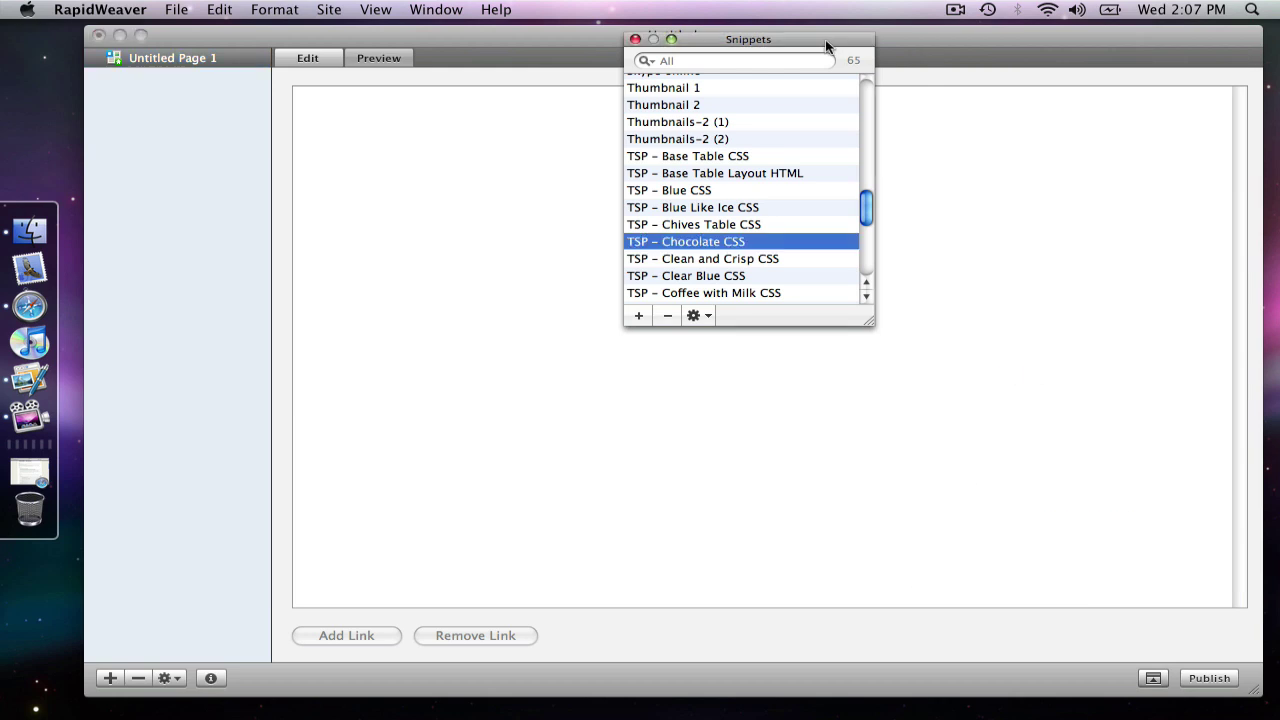
drag(853, 41, 1130, 45)
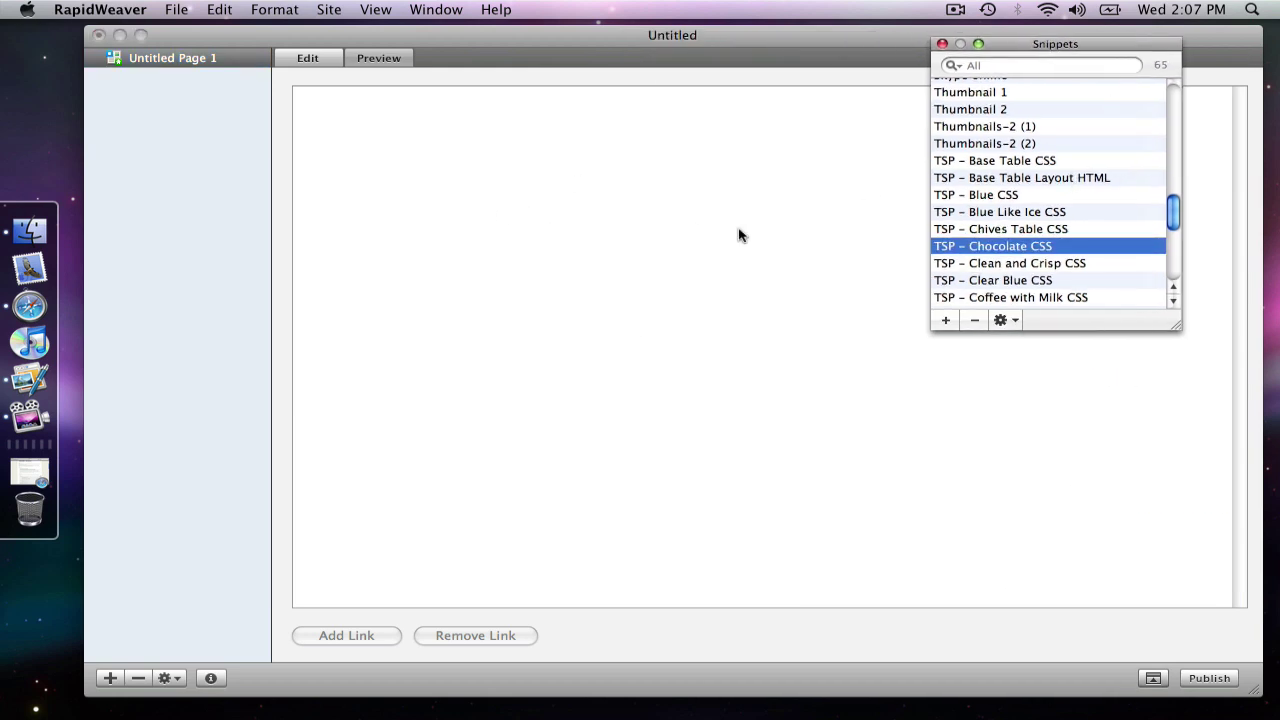
click(962, 180)
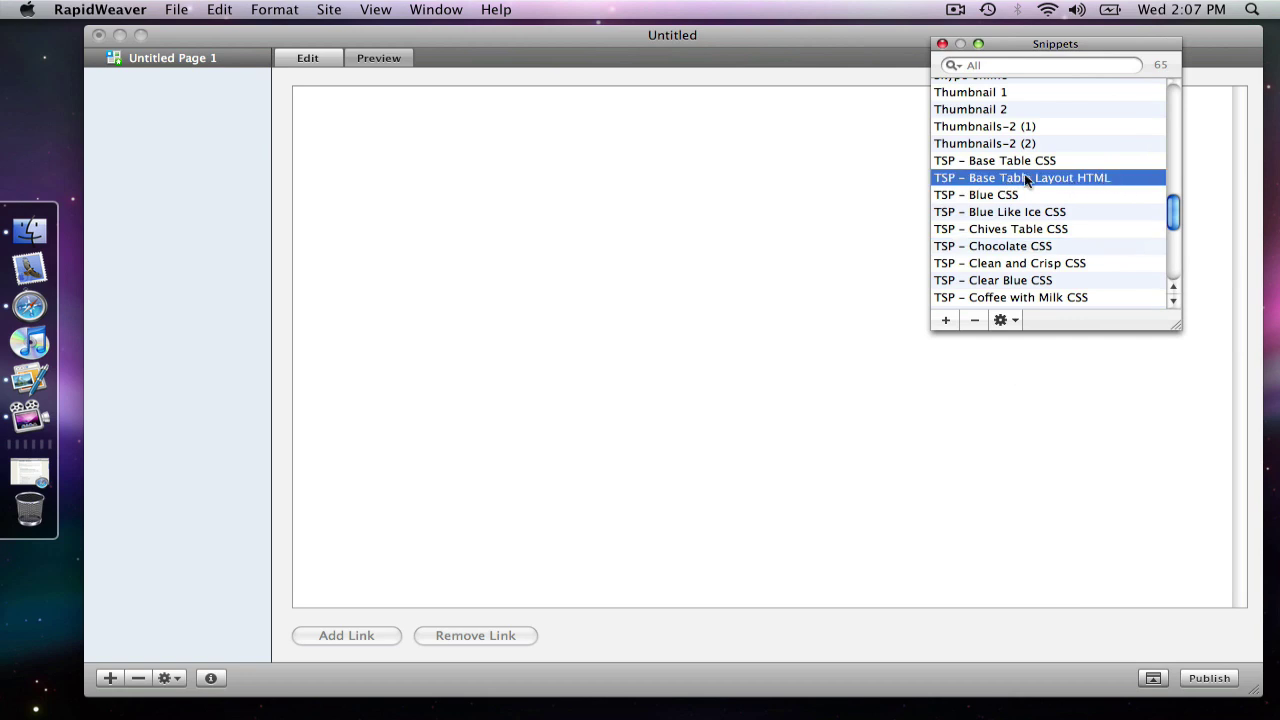
mouse_move(944, 174)
mouse_down()
mouse_move(509, 150)
mouse_move(336, 117)
mouse_up()
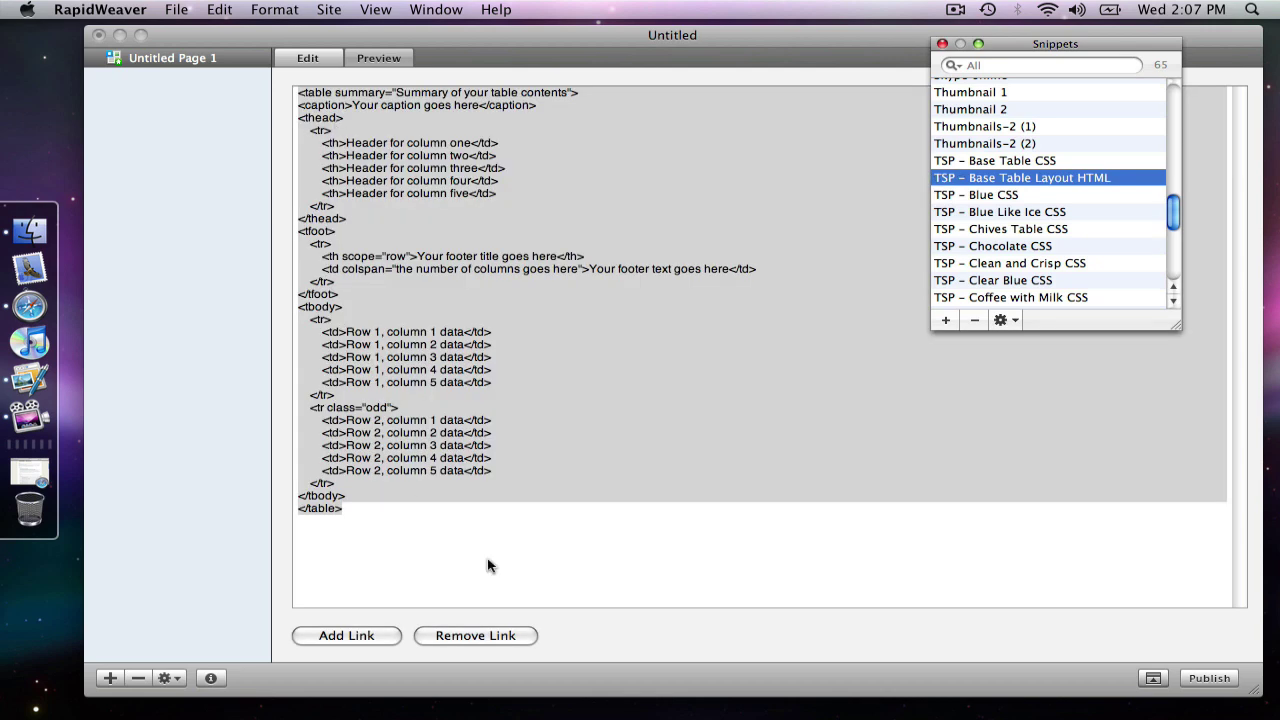
Close the snippet library and preview the page with the inserted table markup
click(622, 546)
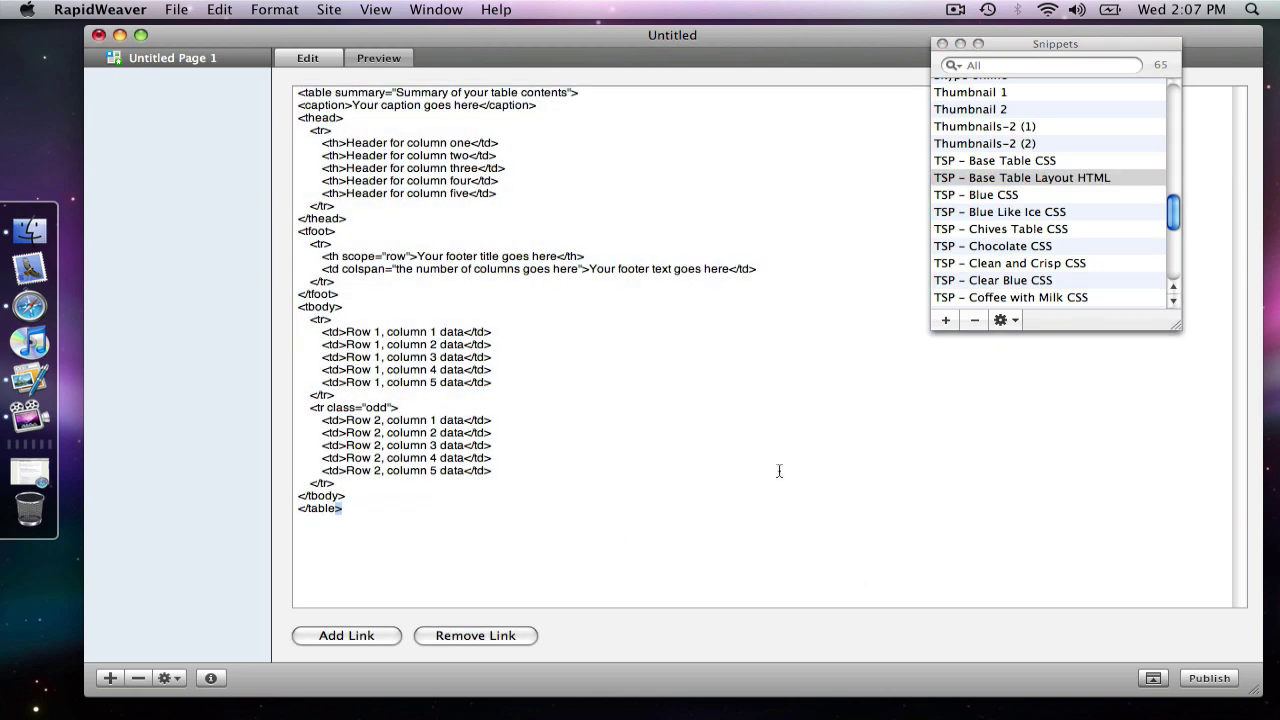
key(Up)
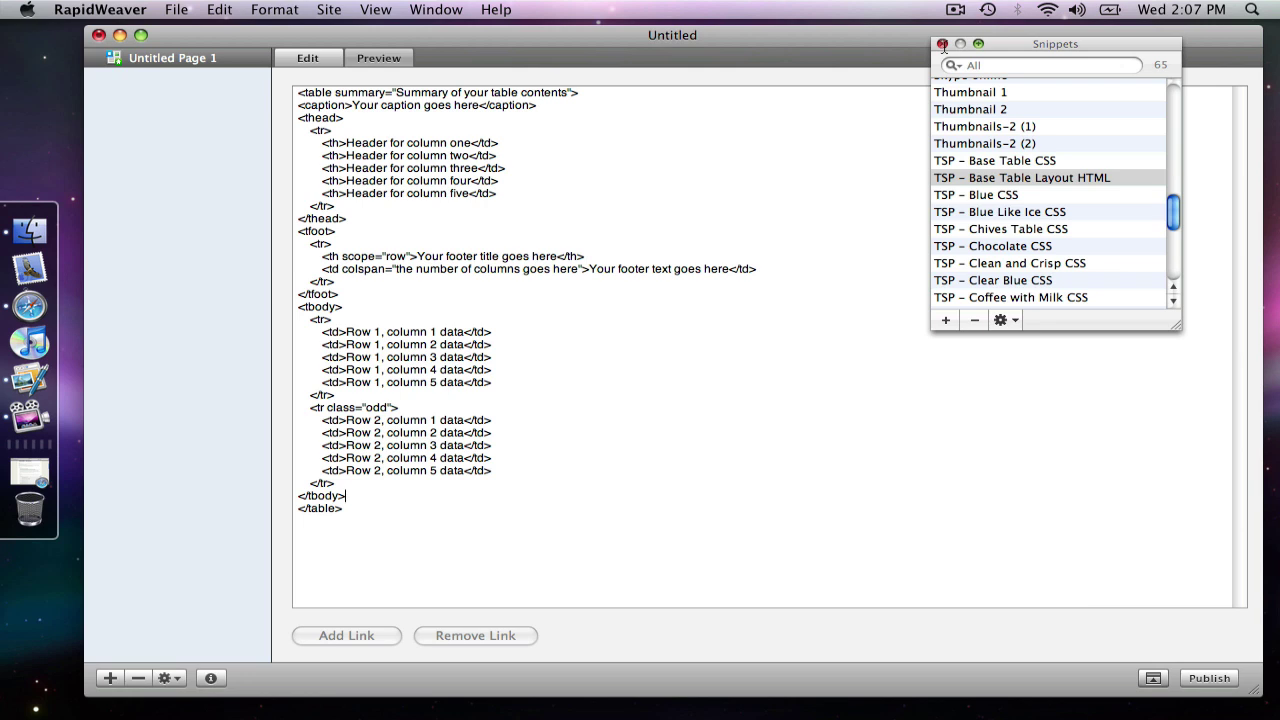
click(942, 44)
click(402, 56)
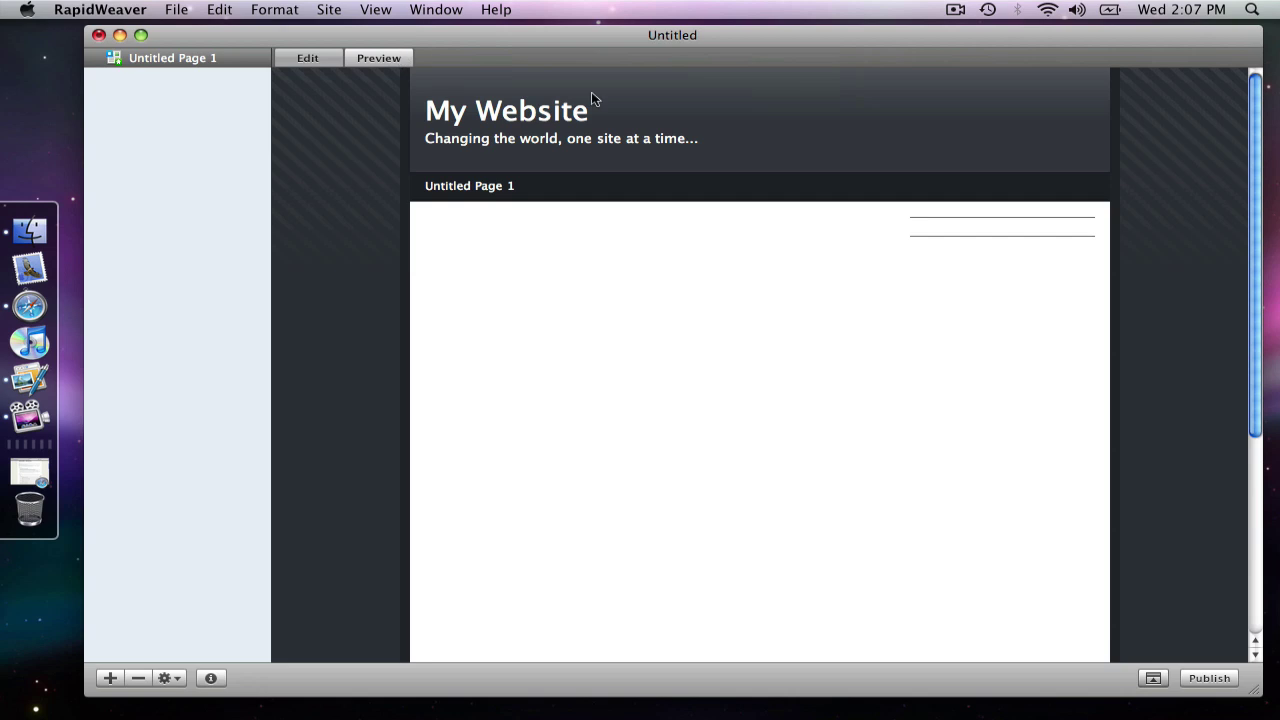
Scroll through the page preview, then return to Edit view
scroll(783, 258, down, 10)
scroll(783, 258, down, 2)
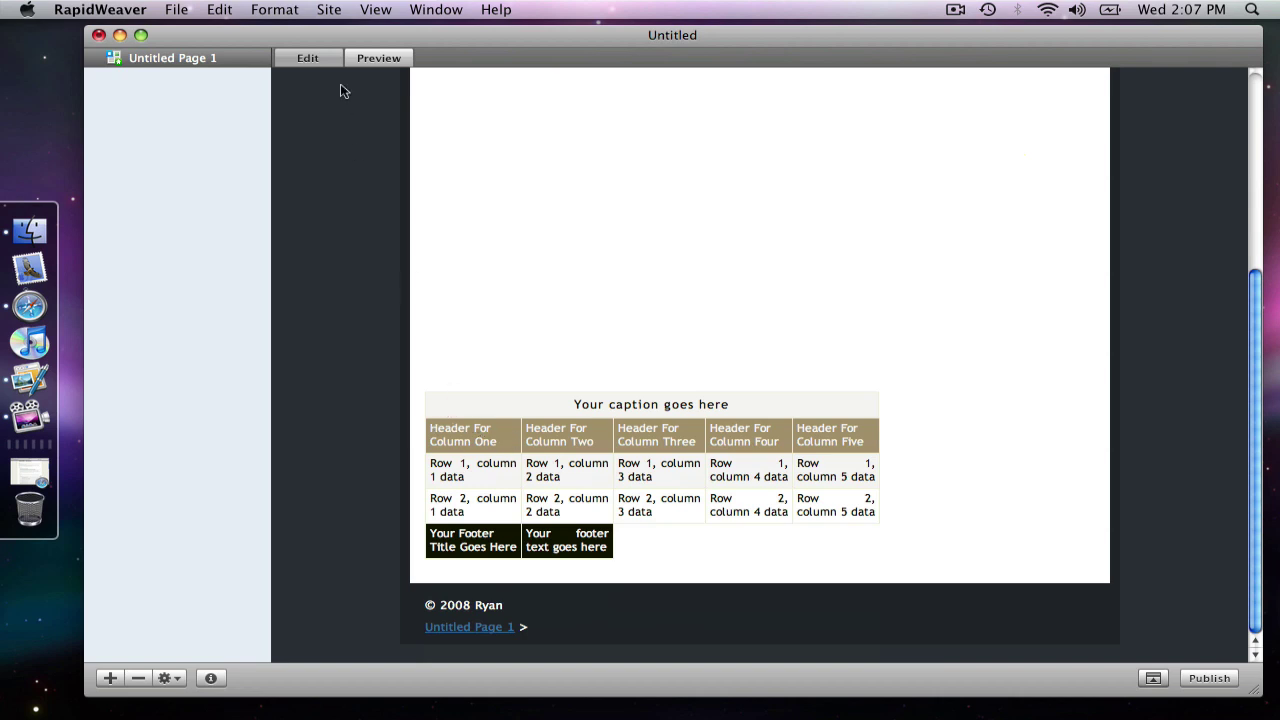
click(318, 58)
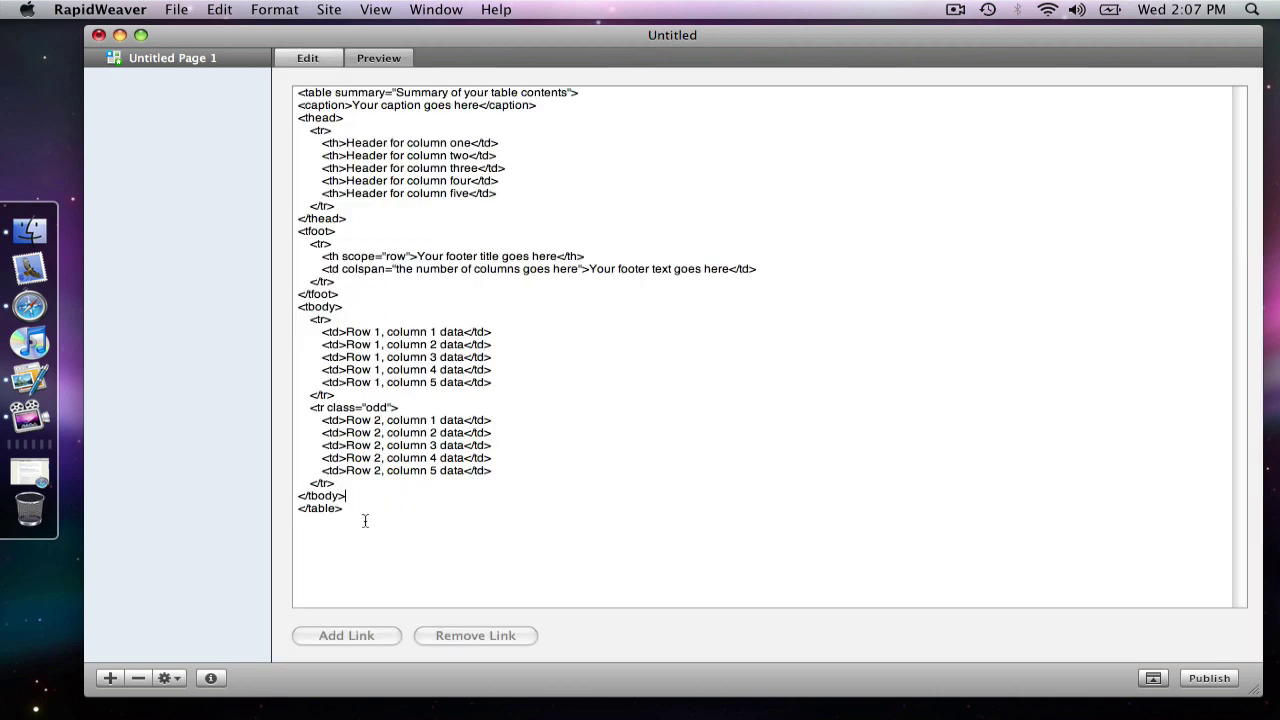
Format all the table HTML as Code, preview the styled five-column table, then return to Edit
drag(366, 517, 238, 24)
click(275, 9)
mouse_move(282, 301)
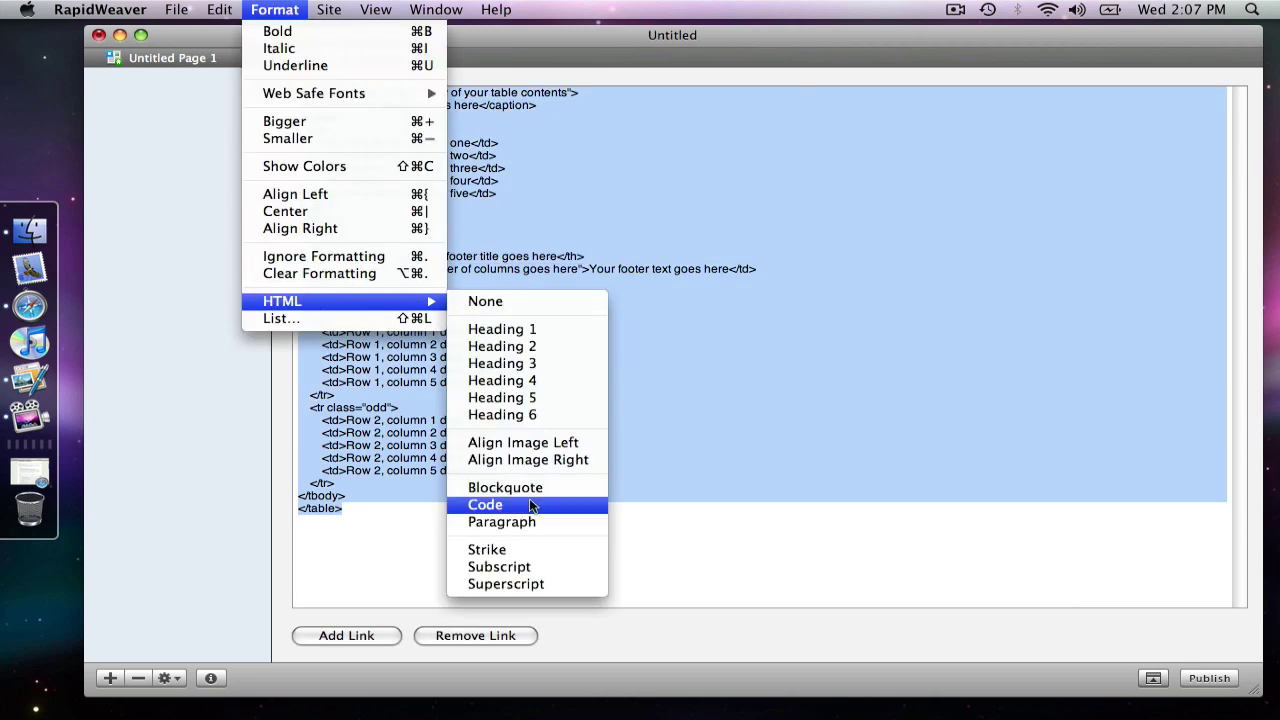
click(485, 505)
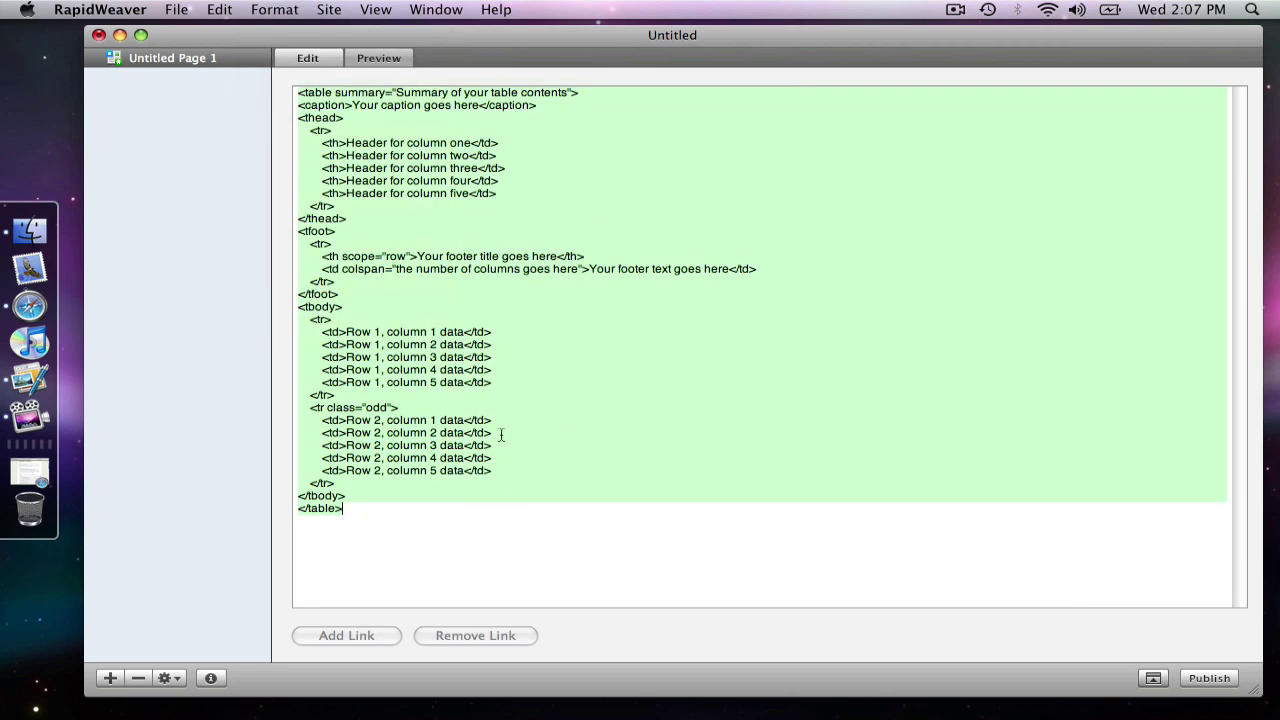
click(372, 61)
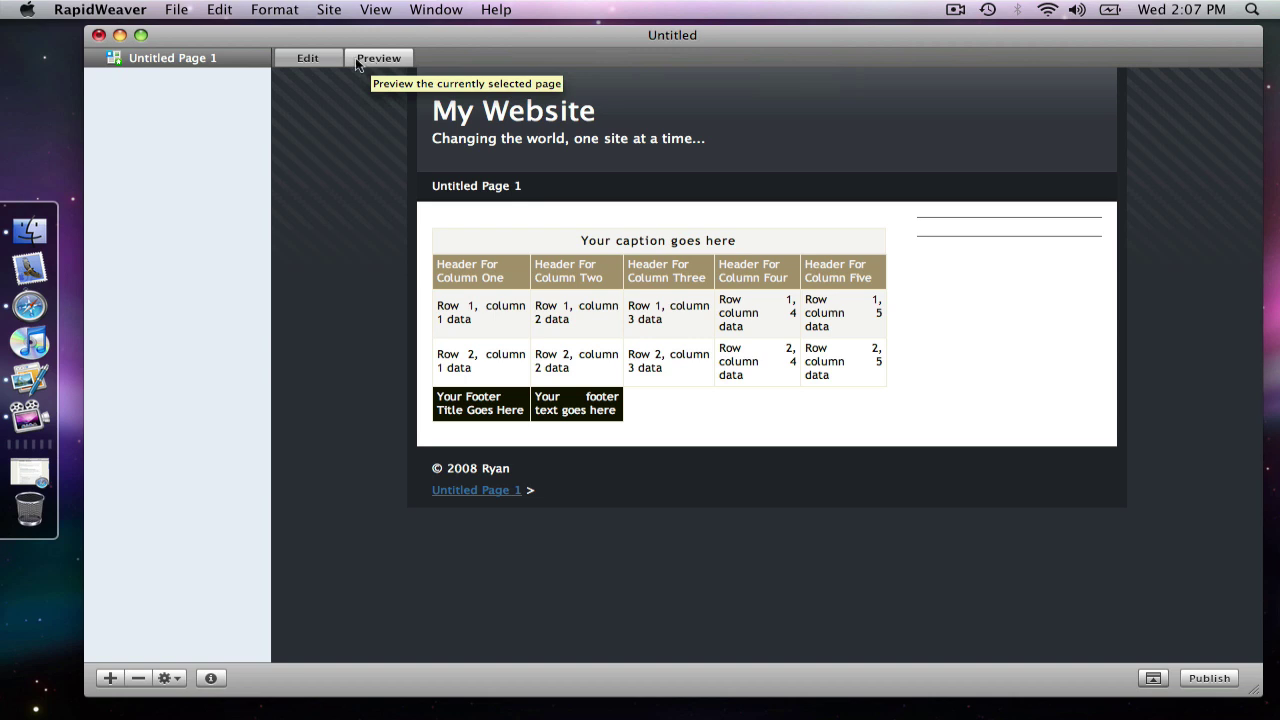
click(307, 58)
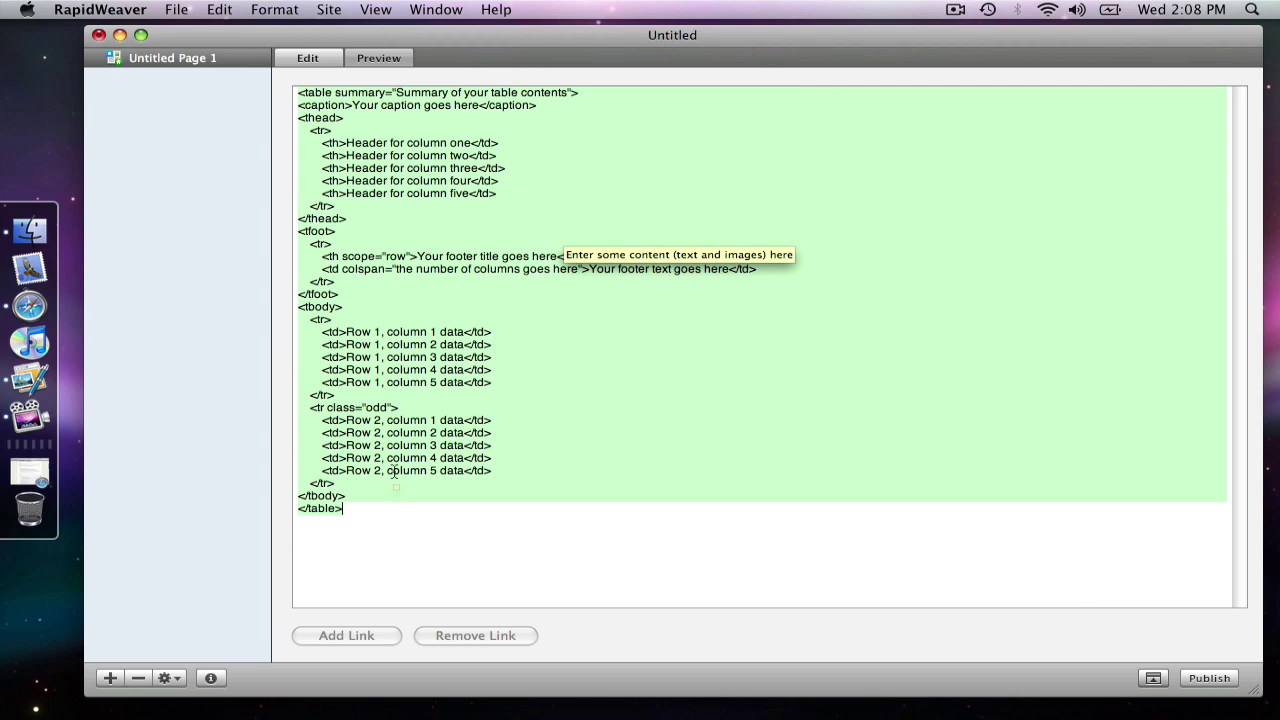
Replace the first table header's placeholder text with 'One'
click(268, 8)
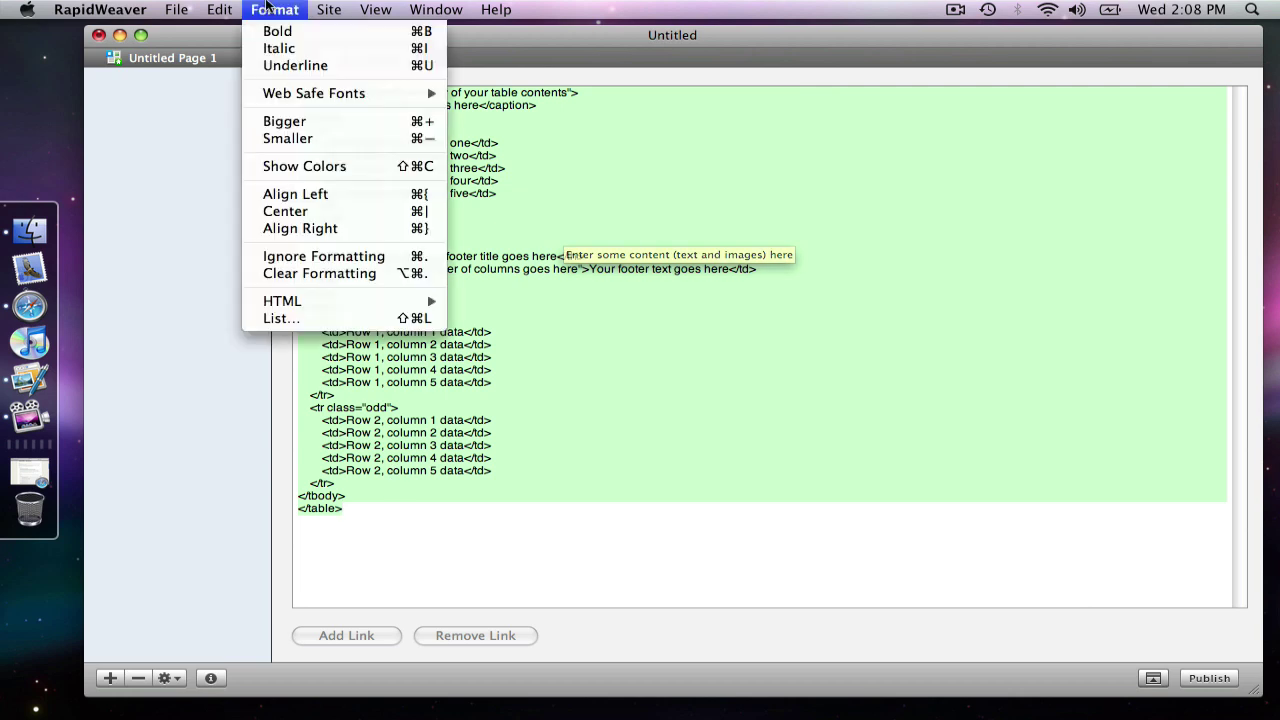
mouse_move(282, 301)
click(729, 562)
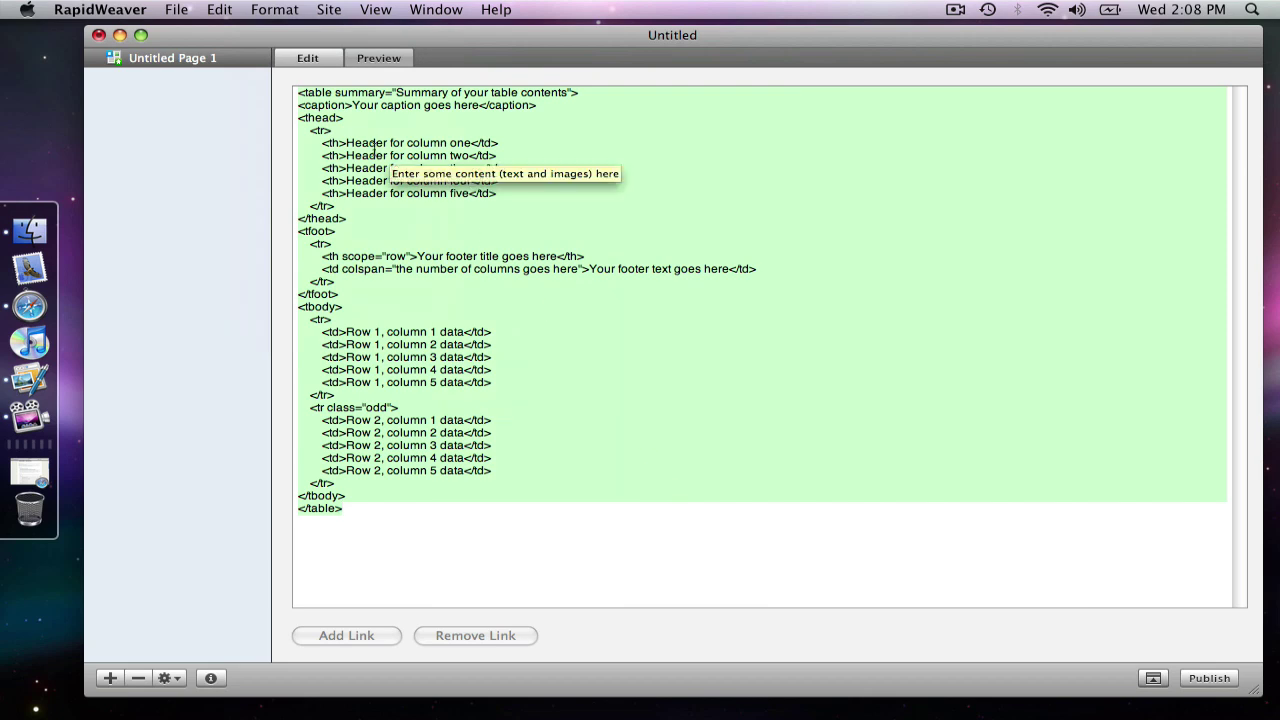
drag(346, 143, 469, 142)
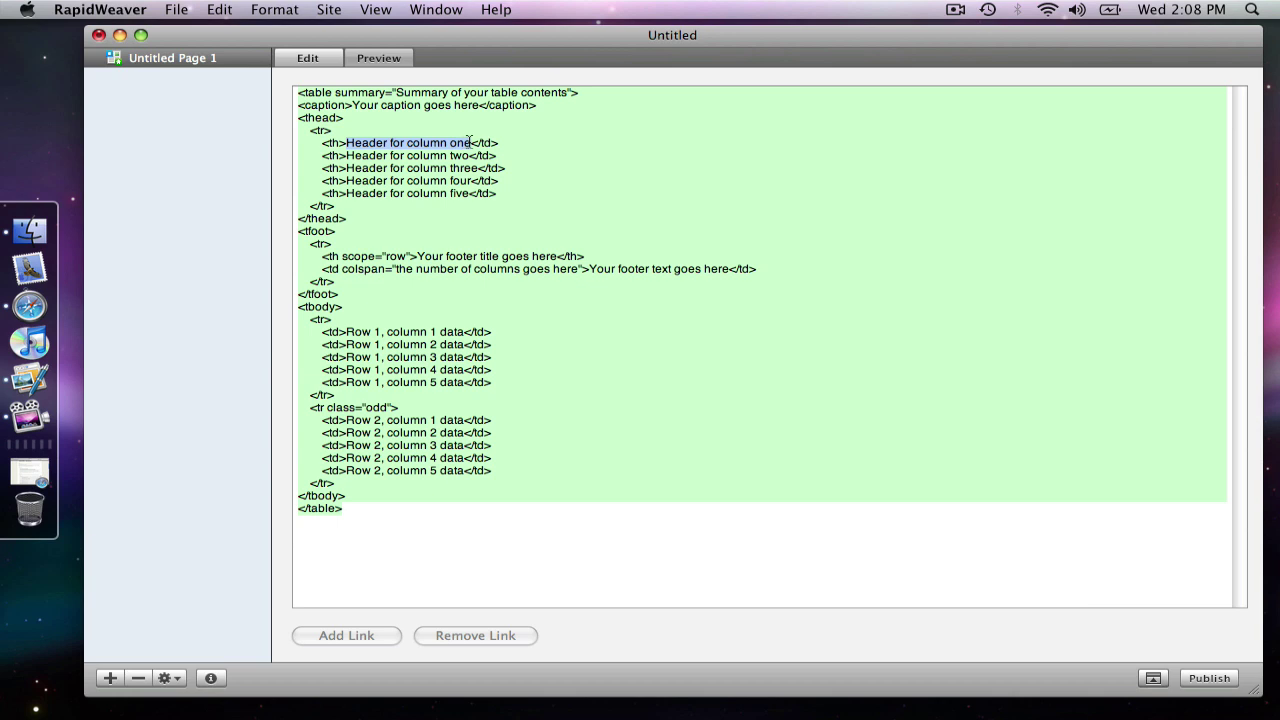
text(One)
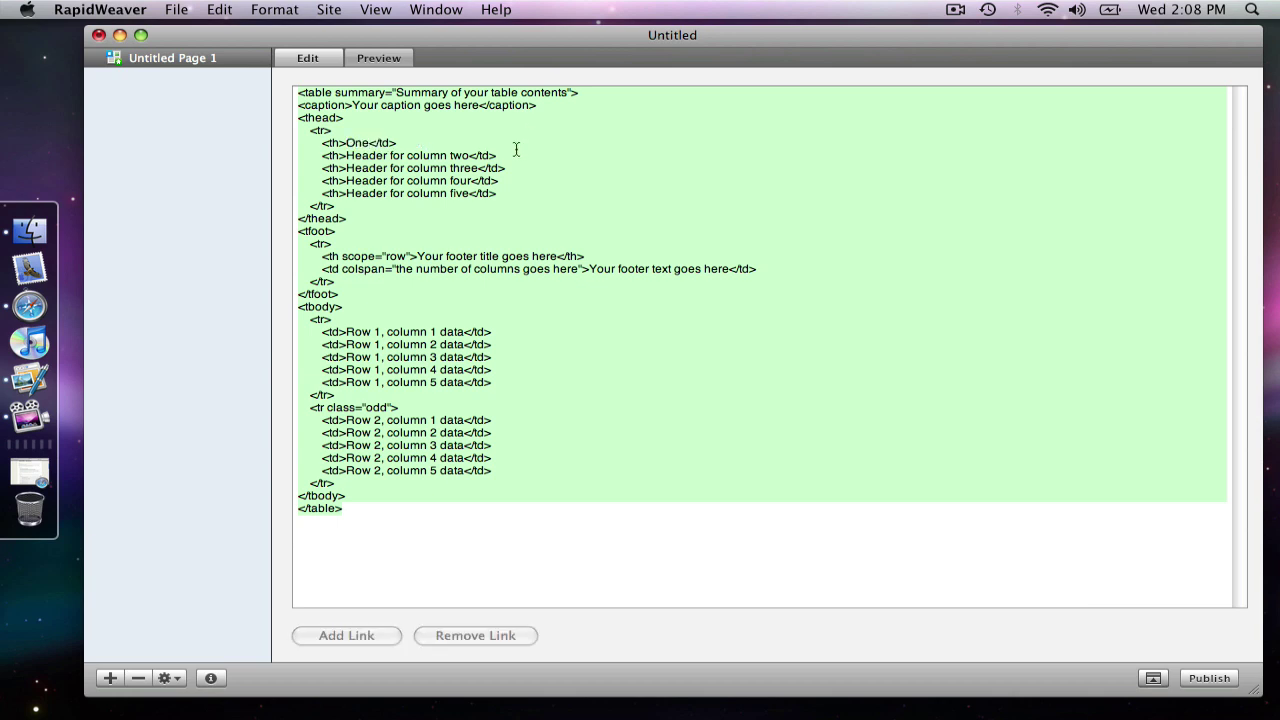
Trim the second and third headers to 'two' and 'three', then check them in Preview
drag(449, 156, 350, 157)
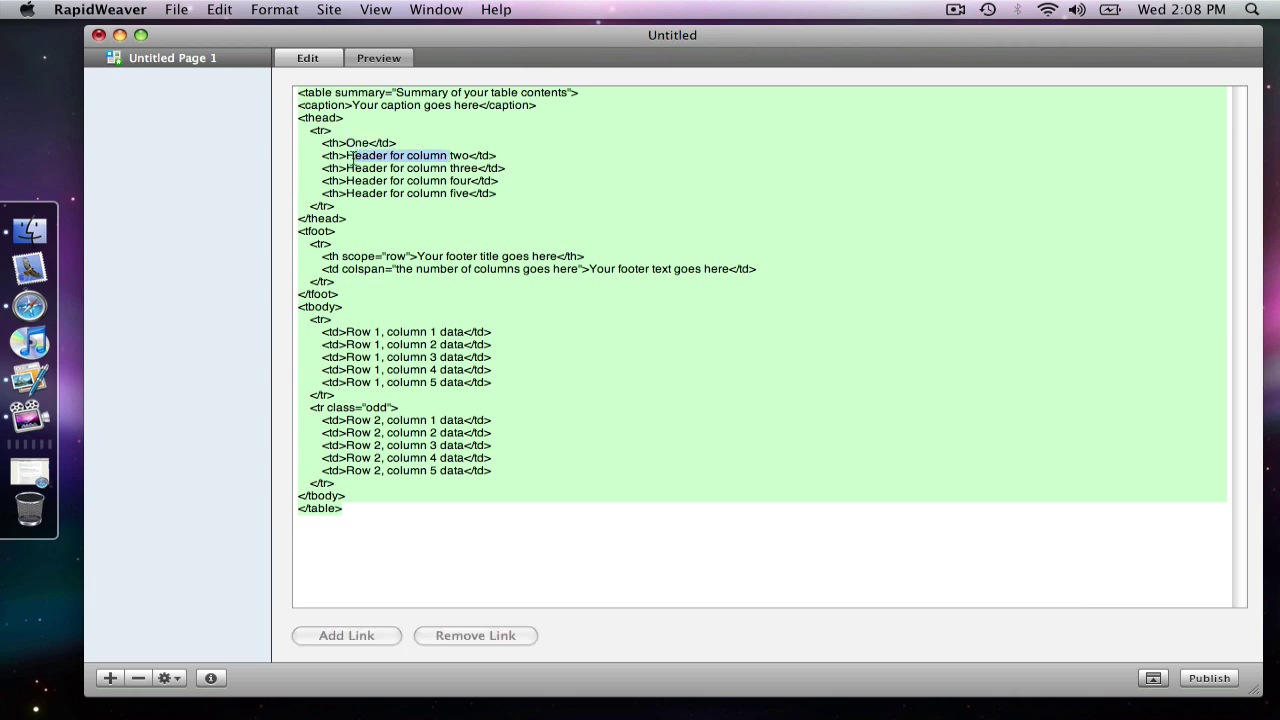
key(BackSpace)
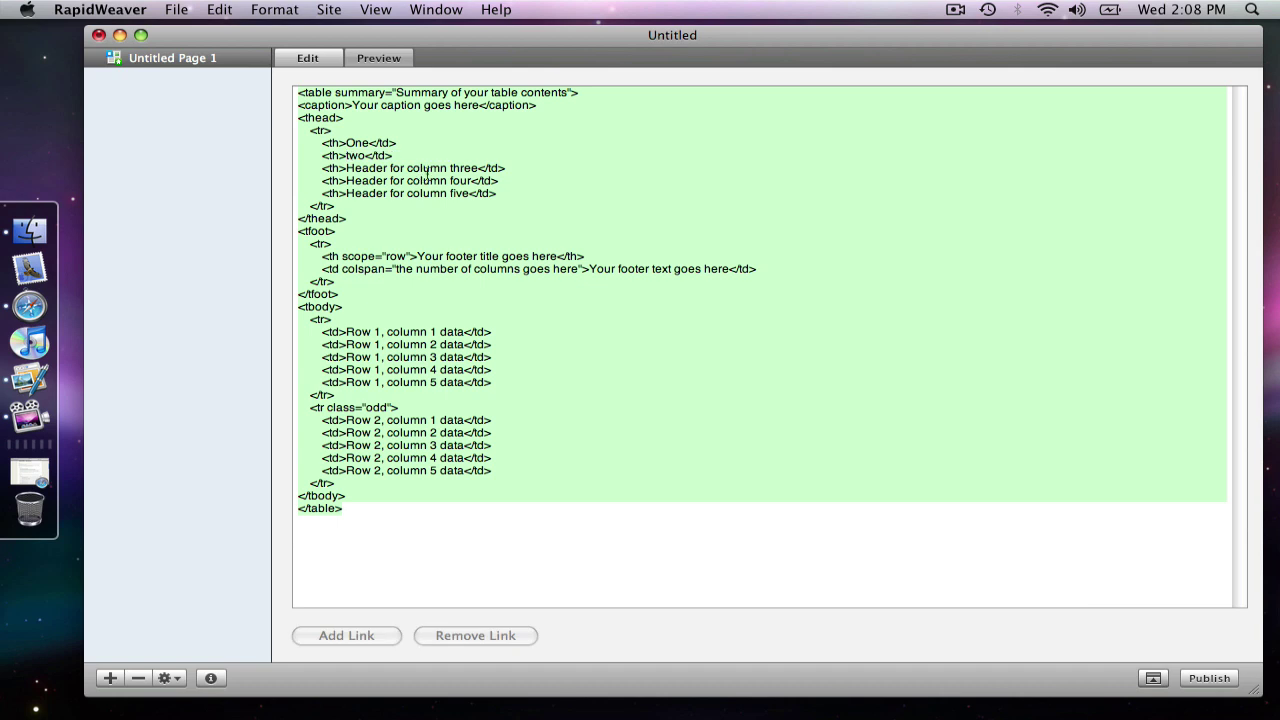
drag(449, 168, 346, 170)
key(BackSpace)
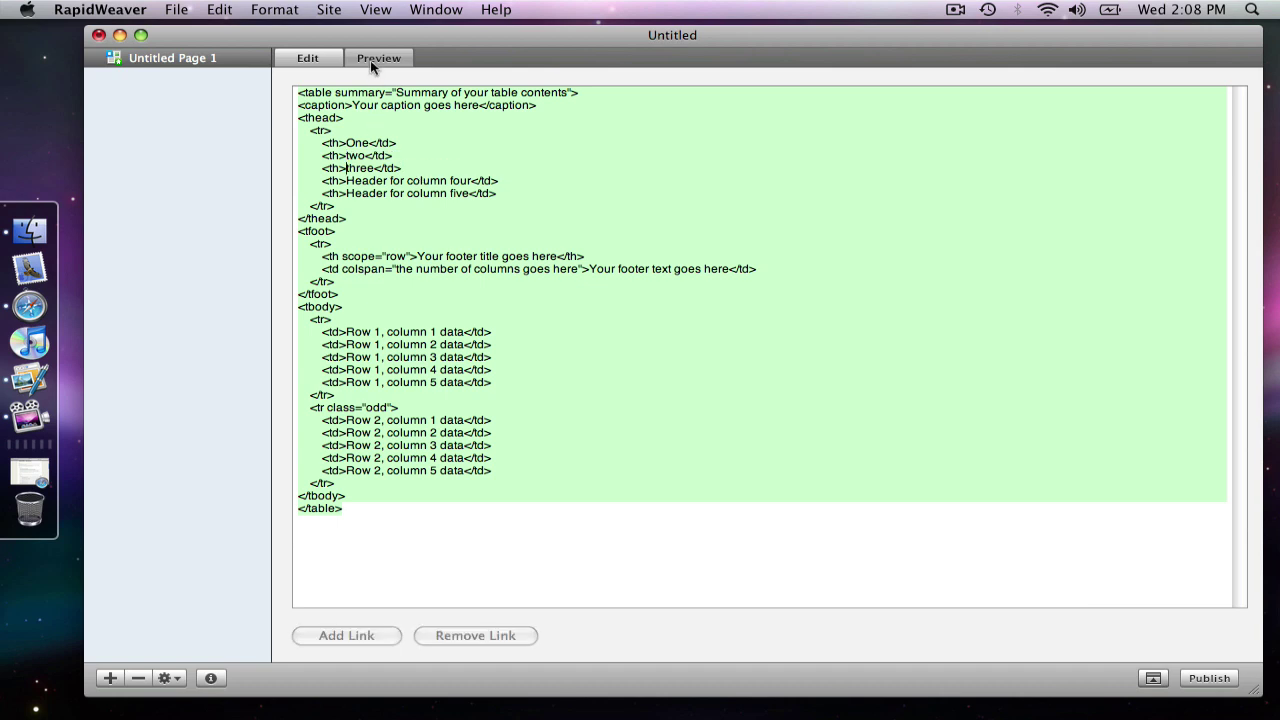
click(370, 60)
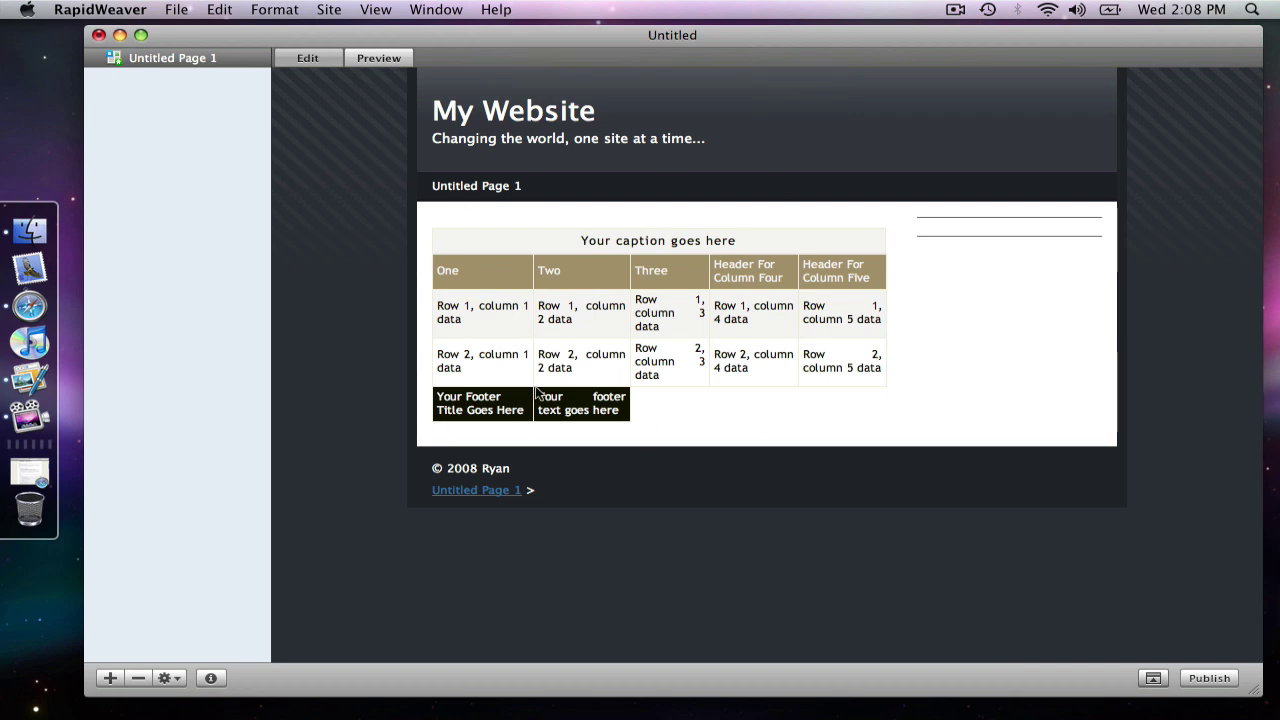
click(308, 57)
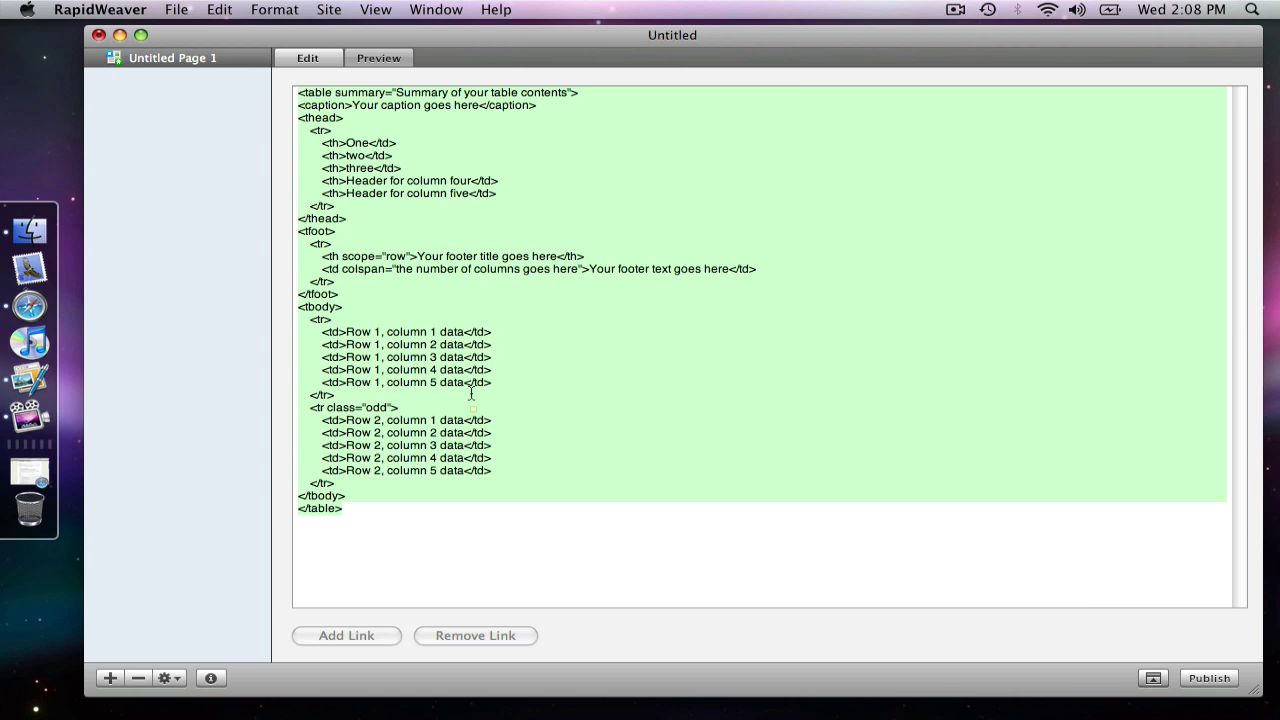
Reopen the Snippets list, scroll to Lorem ipsum Medium, view its details and cancel
key(super+alt+s)
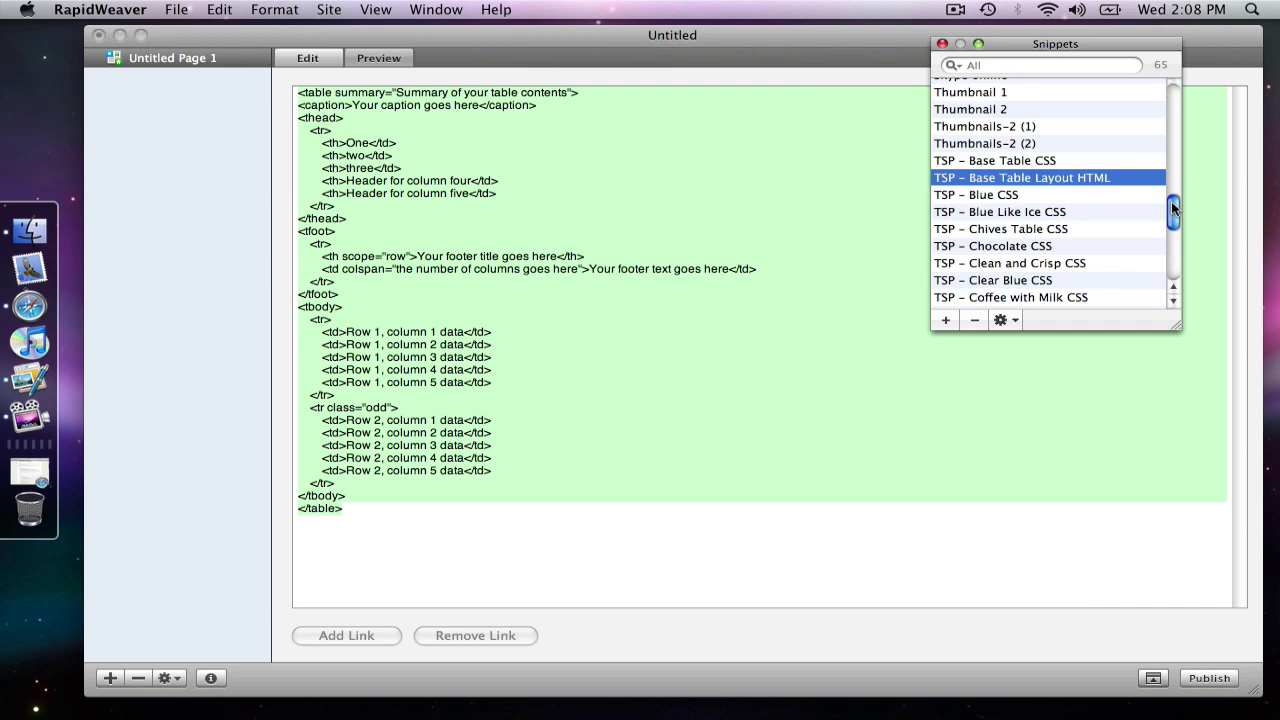
drag(1173, 210, 1173, 271)
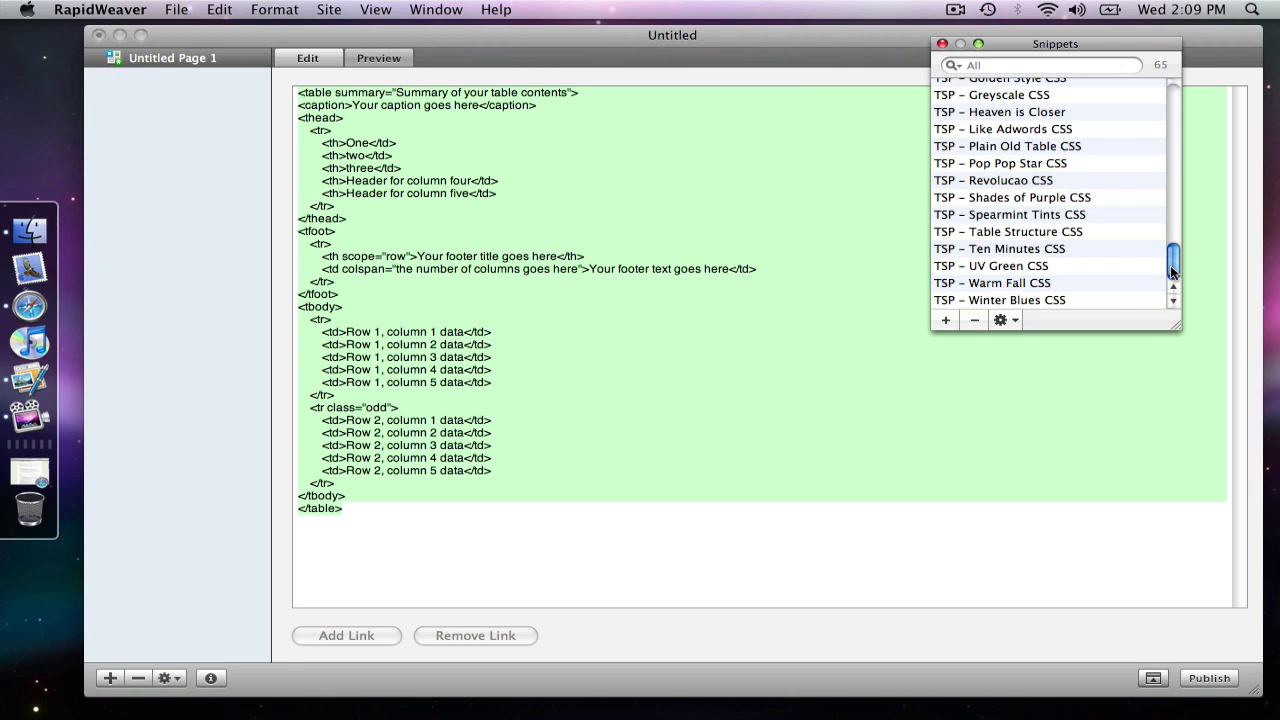
drag(1173, 271, 1172, 108)
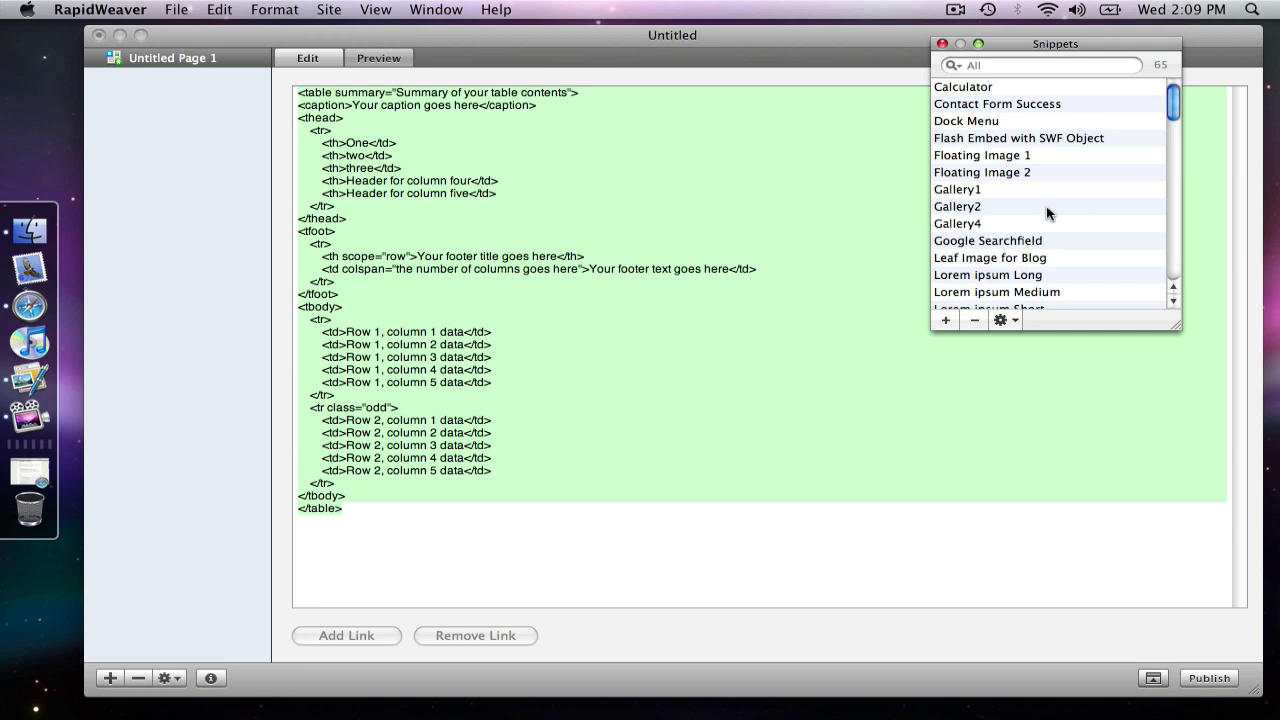
scroll(1047, 213, down, 2)
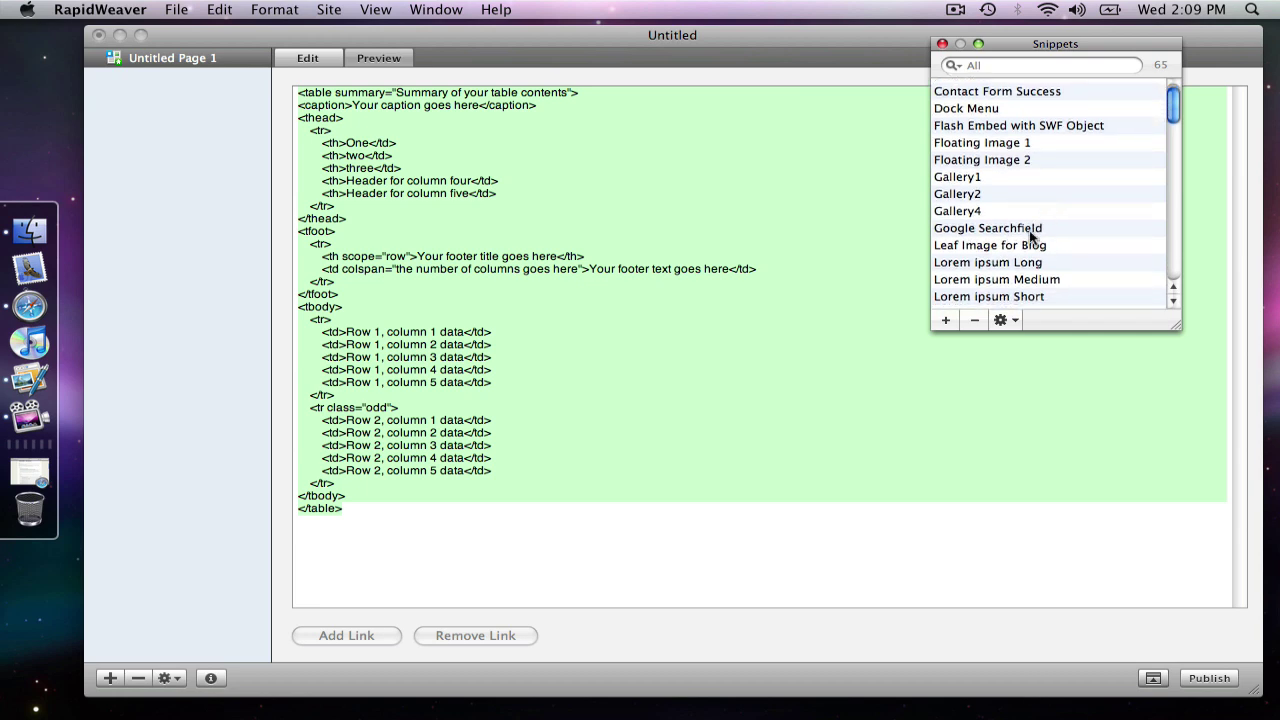
double_click(993, 281)
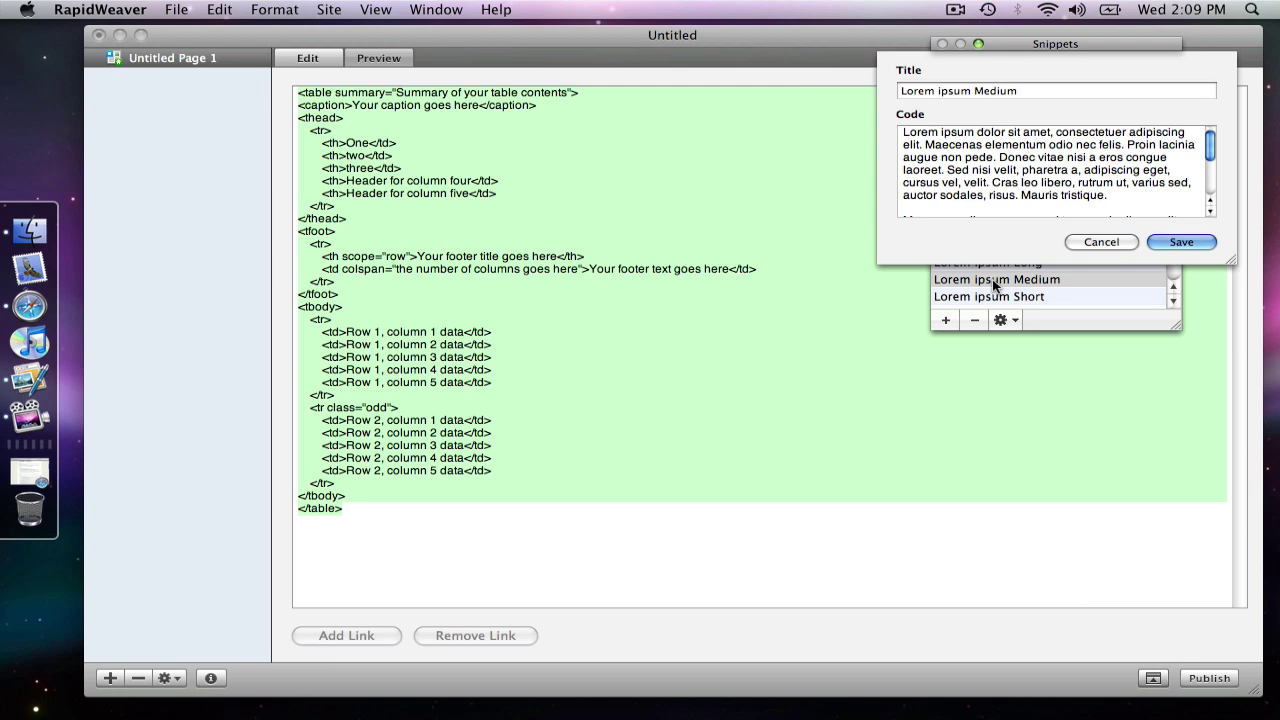
click(1103, 242)
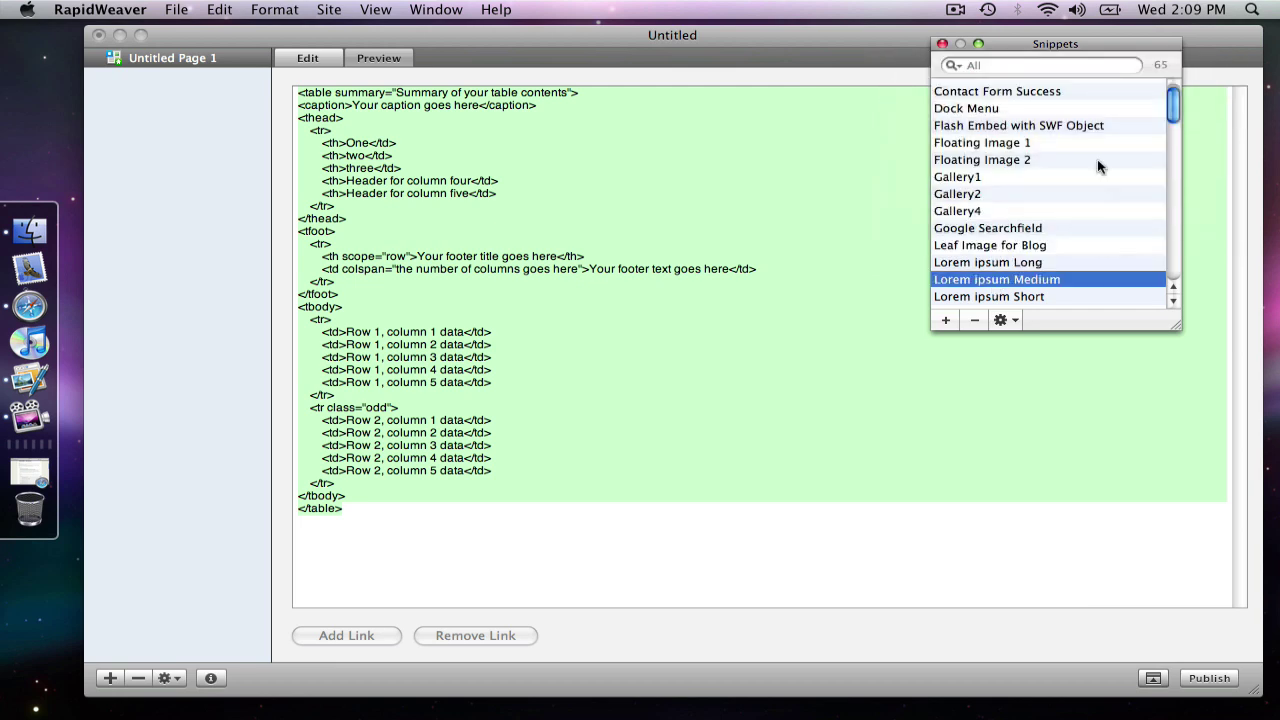